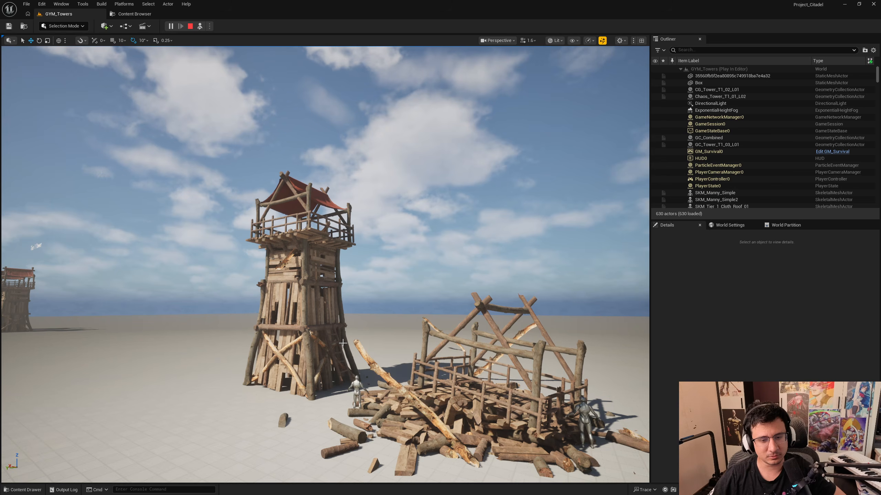
- Inspect the collapsed and standing towers from several angles in the running simulation, and end the simulation
mouse_move(343, 343)
right_mouse_down()
mouse_move(316, 348)
mouse_move(327, 370)
mouse_move(344, 342)
right_mouse_up()
key("w")
key("d")
key("e")
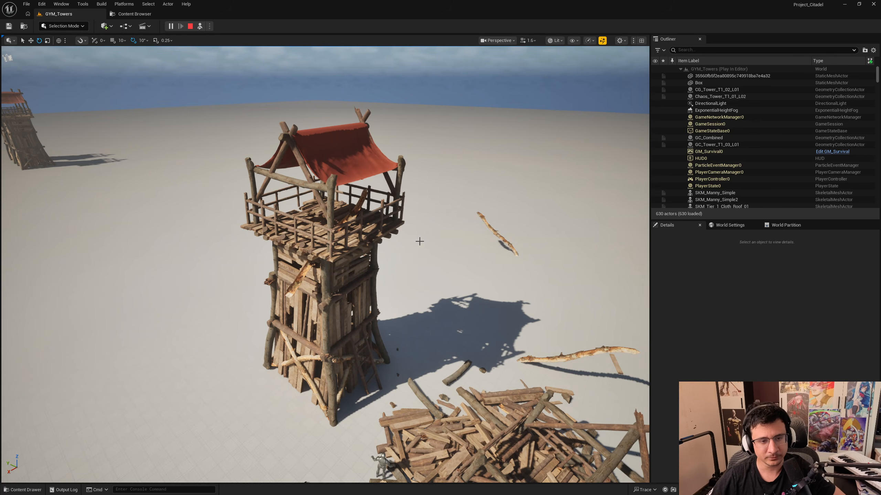
right_click_drag(419, 271, 434, 224)
key("w")
key("s")
key("q")
key("d")
key("Escape")
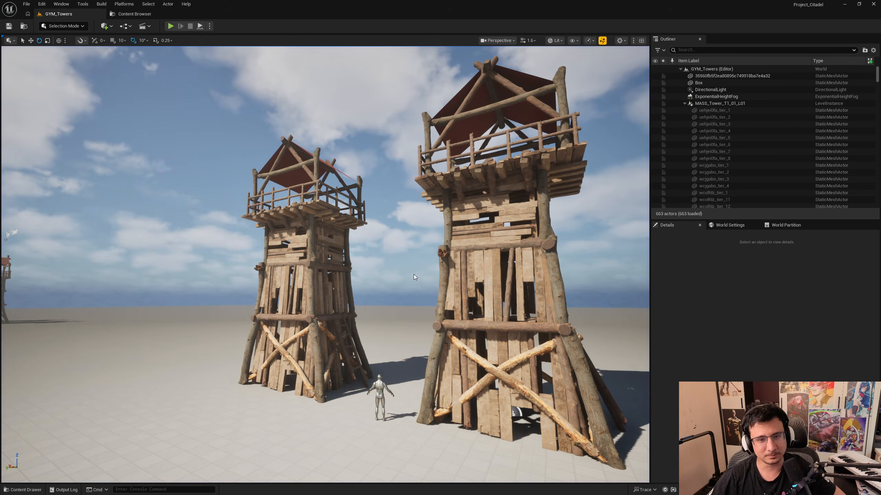
- Frame both towers from the front and simulate the level despite the Blueprint compilation errors
right_click_drag(413, 274, 413, 274)
key("w")
key("a")
right_click_drag(399, 193, 434, 193)
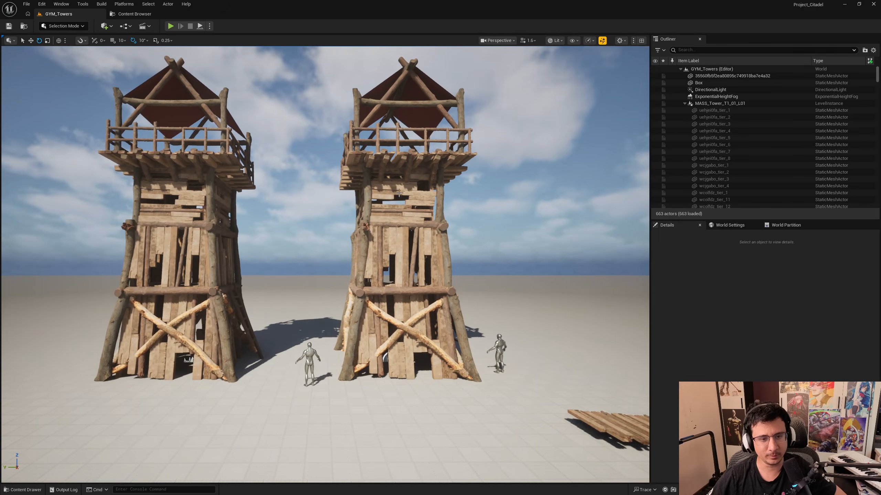
right_click_drag(263, 66, 248, 55)
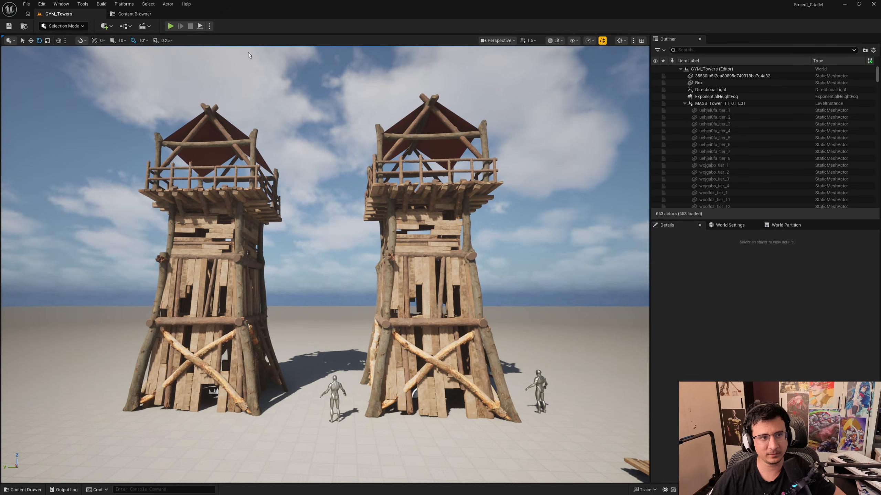
left_click(210, 27)
left_click(235, 96)
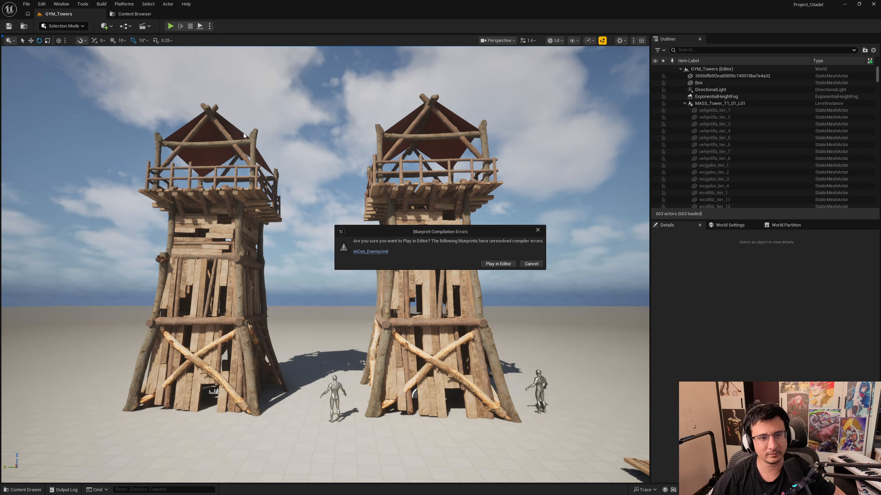
left_click(512, 264)
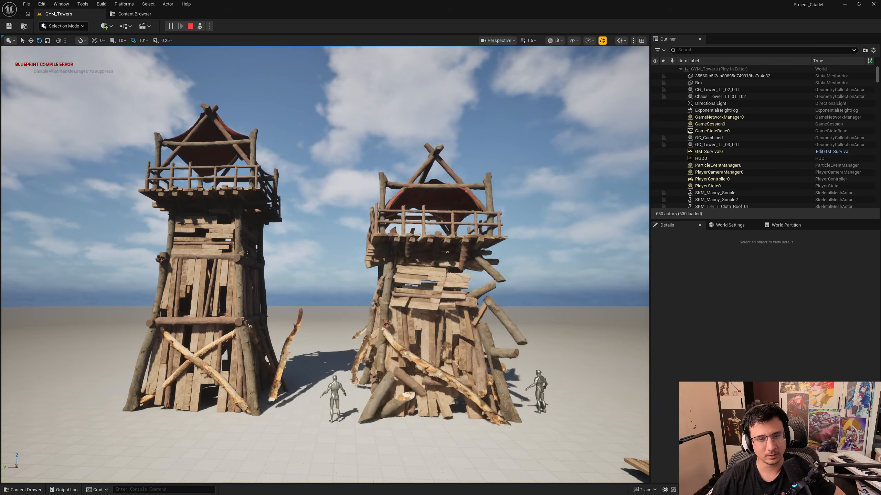
- Examine the collapsing tower and the simulated cloth roof of the standing tower up close, and stop the simulation
right_click_drag(389, 243, 381, 255)
key("s")
key("d")
key("w")
key("s")
key("s")
right_click_drag(432, 326, 407, 326)
key("w")
right_click_drag(415, 223, 417, 240)
key("e")
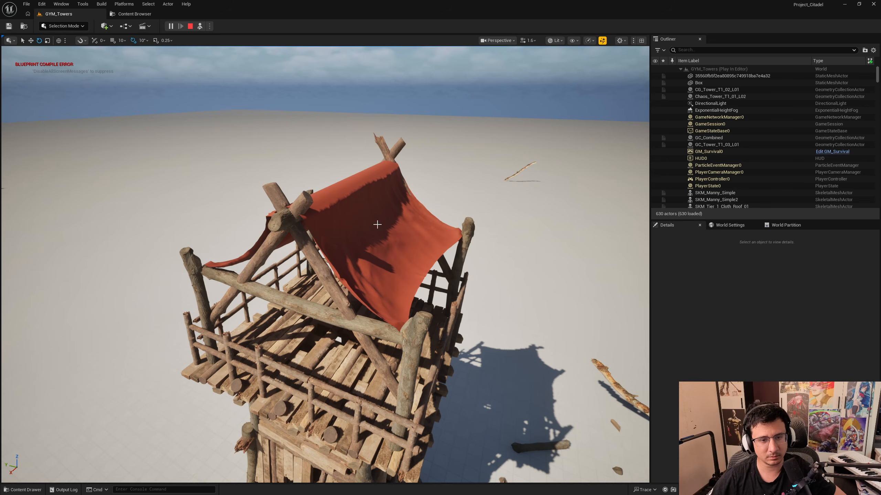
key("d")
right_click_drag(402, 253, 373, 241)
key("w")
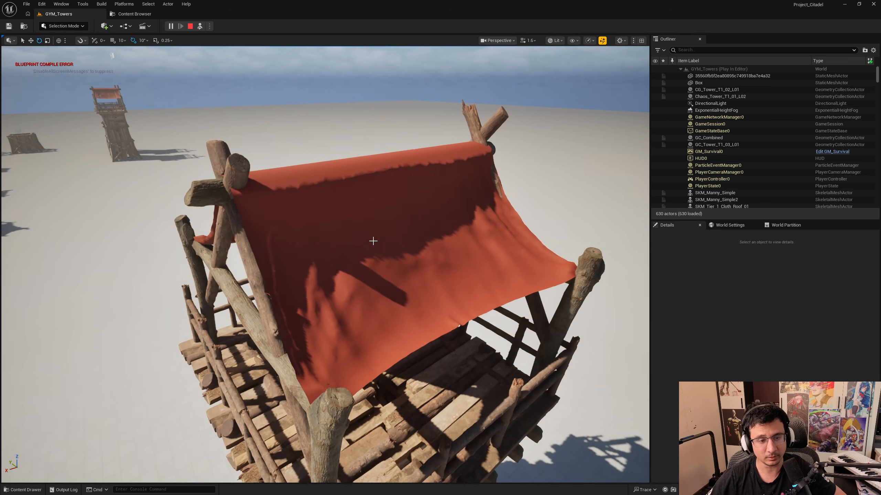
left_click(190, 27)
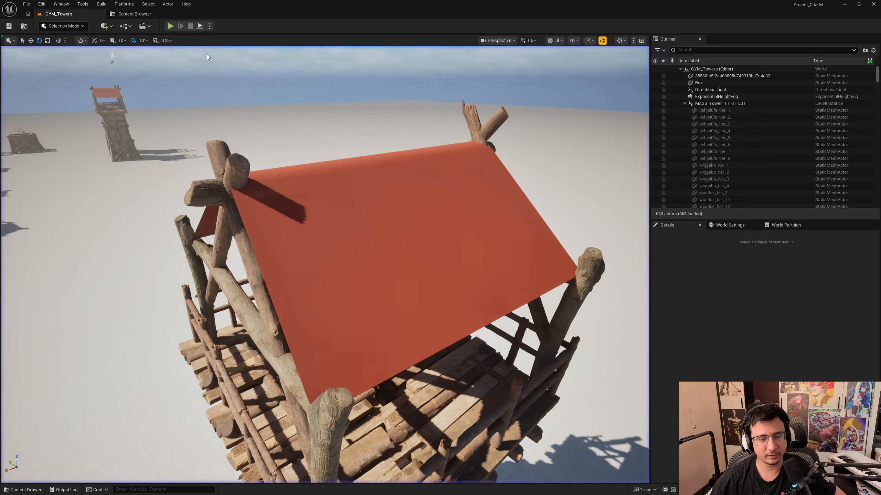
- Examine the unsimulated cloth roof and the top platform of the tower from above and from the front
right_click_drag(364, 208, 400, 228)
key("w")
left_click(368, 205)
key("f")
key("w")
key("s")
key("q")
mouse_move(391, 260)
right_mouse_down()
mouse_move(418, 245)
mouse_move(384, 257)
mouse_move(392, 260)
right_mouse_up()
key("a")
key("w")
key("d")
key("w")
key("Escape")
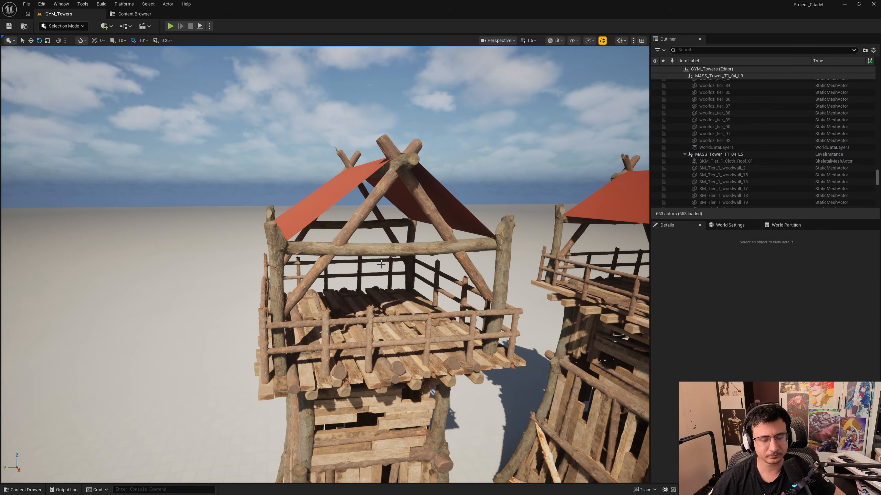
- Open the tower's roof section, MASS_Tower_T1_04_L5, for level instance editing
right_click_drag(381, 292, 399, 294)
key("d")
key("e")
key("a")
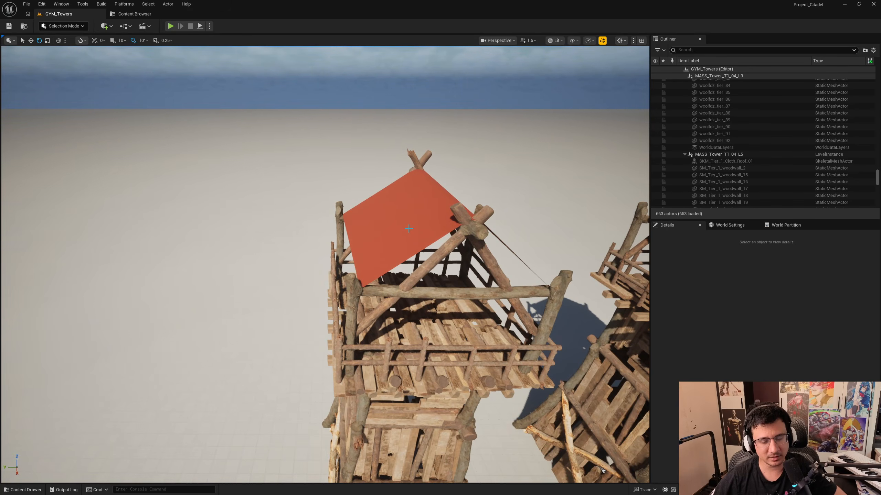
left_click(408, 229)
key("d")
right_click_drag(465, 266, 434, 279)
key("ctrl+e")
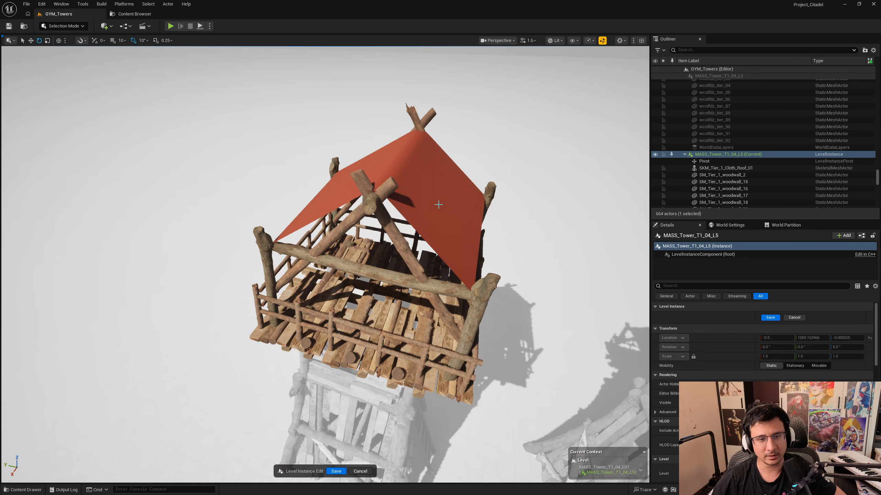
- Select the SKM_Tier_1_Cloth_Roof_01 cloth inside the roof section and open its skeletal mesh asset
left_click(434, 200)
key("a")
mouse_move(429, 217)
right_mouse_down()
mouse_move(503, 217)
mouse_move(510, 239)
mouse_move(416, 236)
mouse_move(417, 246)
mouse_move(436, 222)
right_mouse_up()
scroll(429, 217, "down", 5)
key("w")
key("a")
key("s")
key("d")
key("w")
key("s")
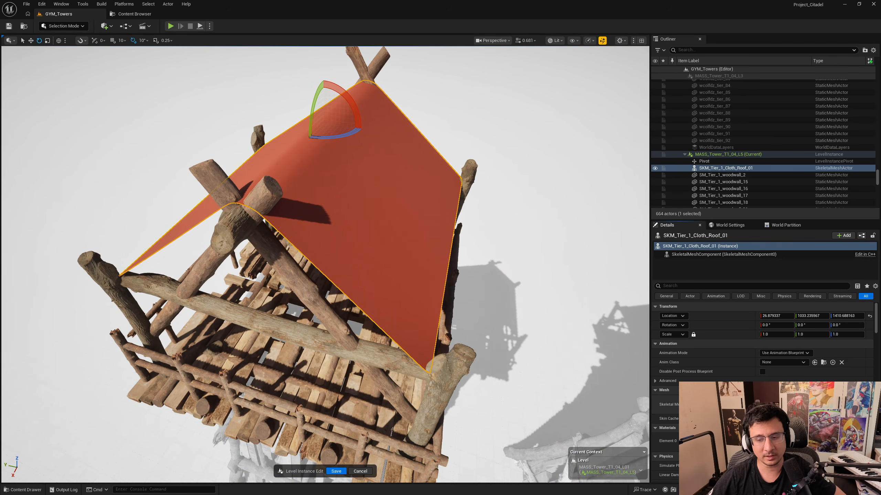
key("ctrl+e")
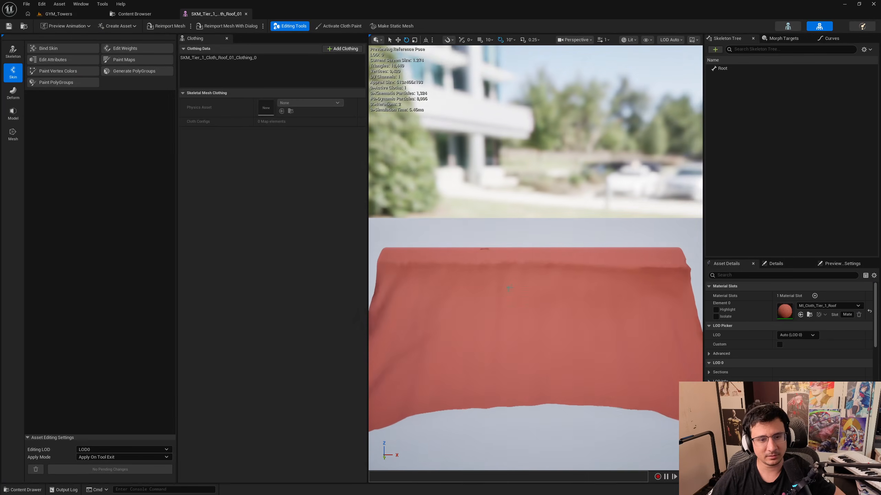
- Activate cloth painting and inspect the Max Distance mask of SKM_Tier_1_Cloth_Roof_01_Clothing_0 along the roof's ridge and corners
left_click_drag(561, 271, 589, 256, "alt")
mouse_move(553, 187)
left_mouse_down("alt")
mouse_move(554, 222)
mouse_move(553, 203)
left_mouse_up("alt")
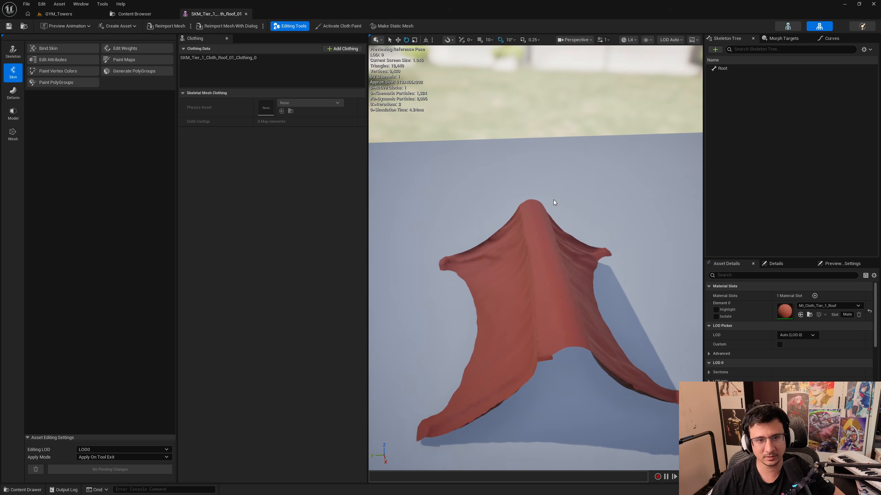
left_click(339, 26)
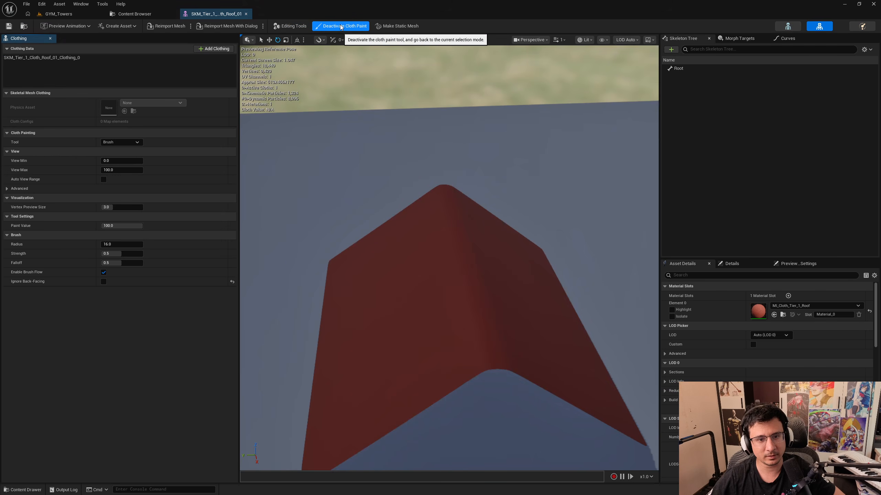
left_click(79, 57)
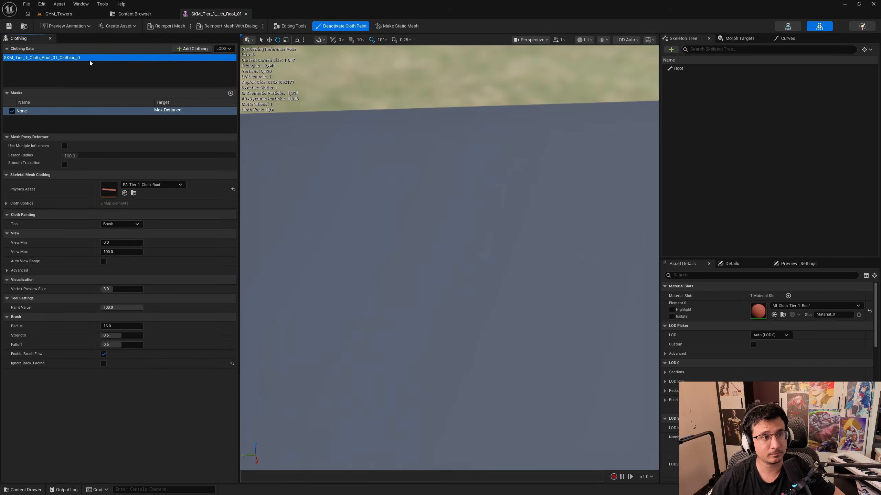
mouse_move(466, 244)
left_mouse_down("alt")
mouse_move(434, 267)
mouse_move(416, 240)
left_mouse_up("alt")
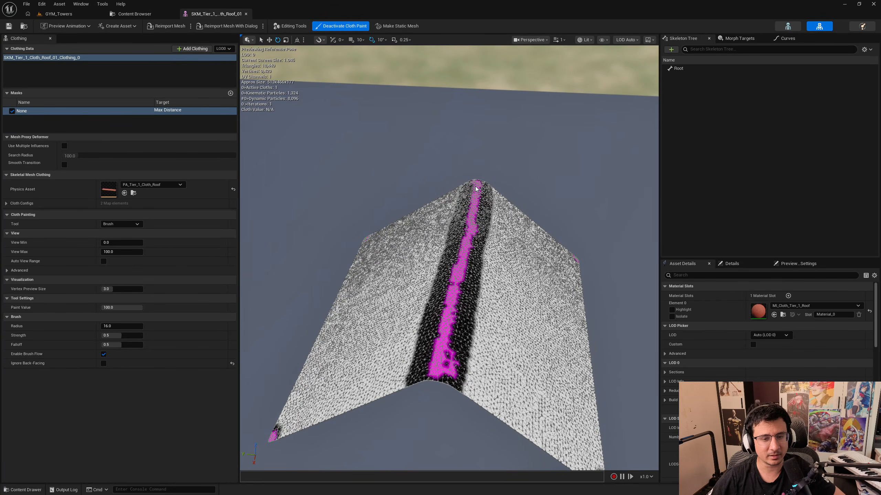
left_click_drag(285, 323, 508, 410, "alt")
left_click_drag(412, 419, 450, 416, "alt")
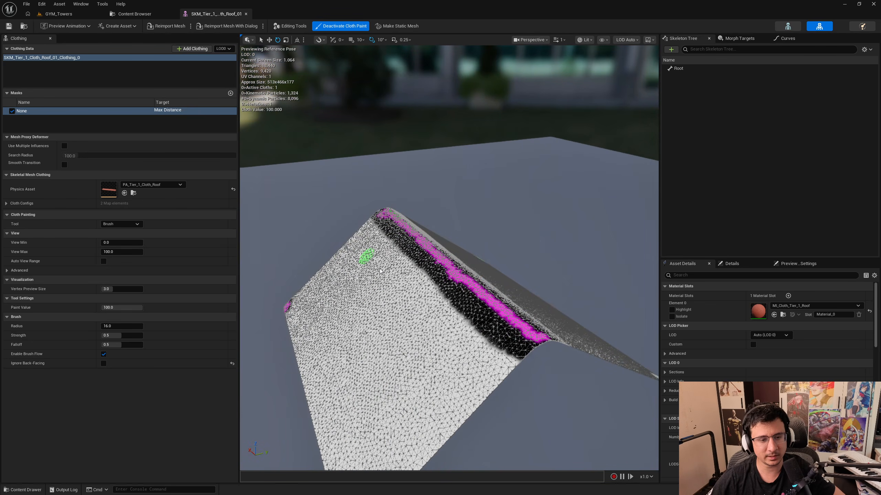
left_click_drag(477, 327, 486, 352, "alt")
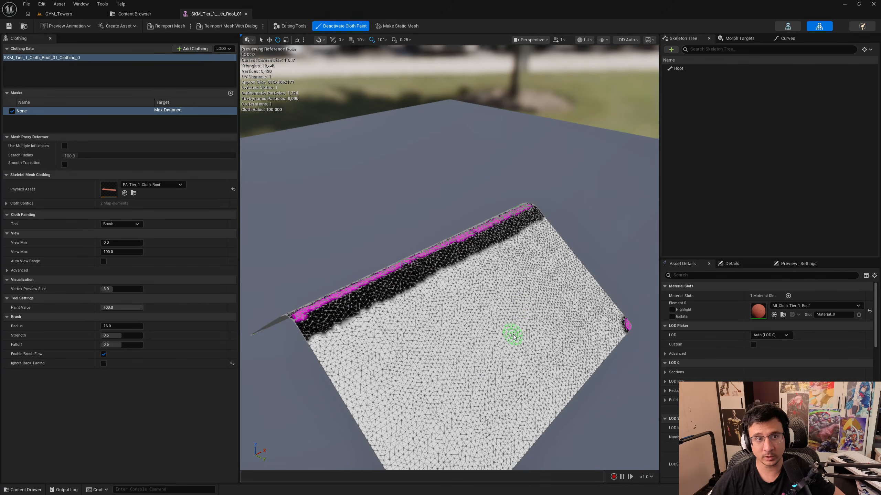
- Deactivate cloth painting and examine how the simulated roof cloth drapes on both sides of the ridge
left_click(334, 28)
left_click_drag(437, 157, 437, 188, "alt")
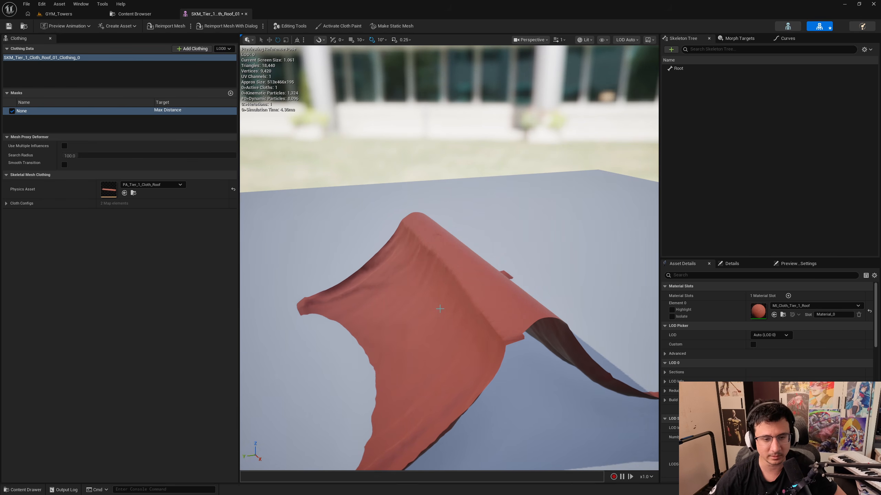
right_click_drag(433, 325, 475, 295)
scroll(456, 338, "down", 7)
right_click_drag(456, 338, 425, 347)
key("q")
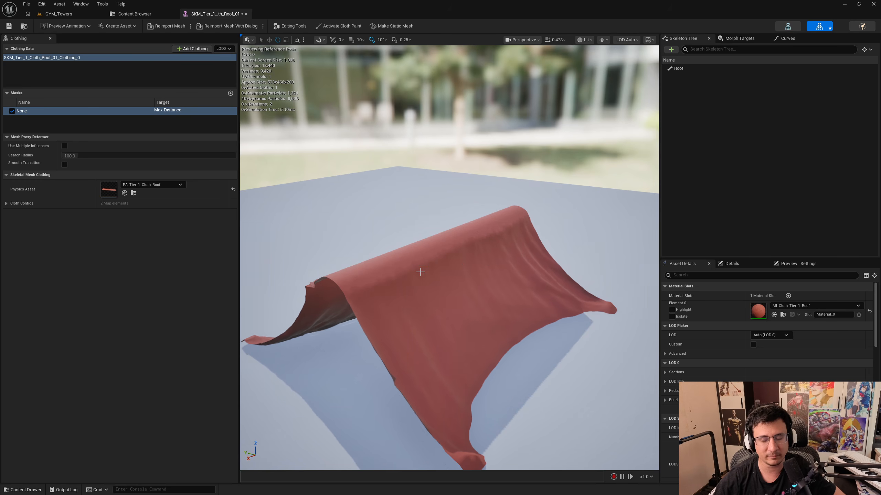
- Close the cloth roof asset, return to the GYM_Towers level and leave level instance editing of the roof section
middle_click(221, 15)
left_click(81, 11)
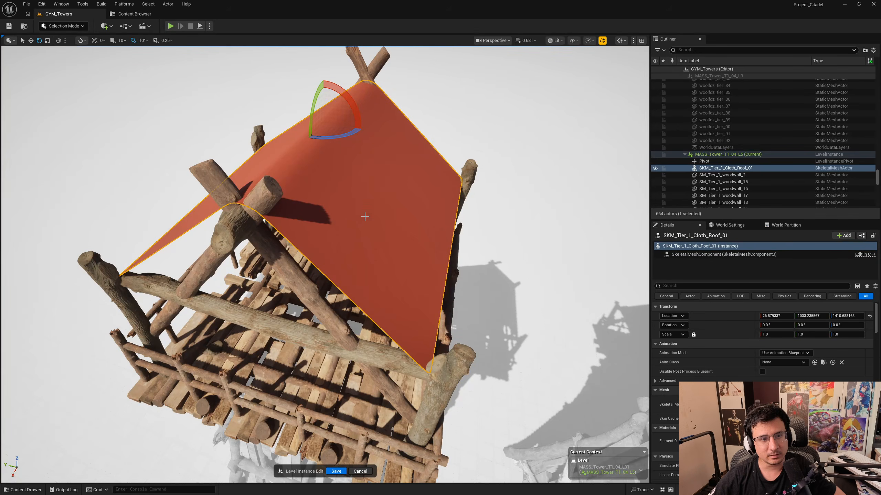
right_click_drag(364, 217, 411, 355)
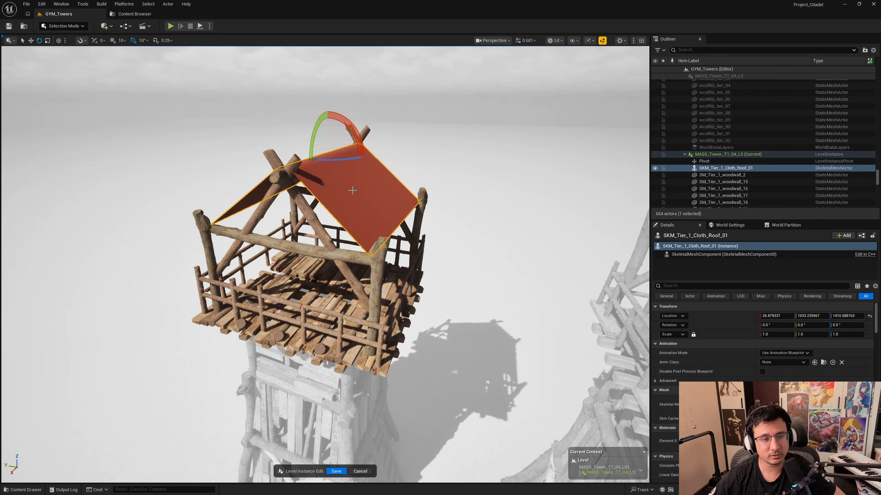
right_click_drag(386, 192, 388, 197)
key("Escape")
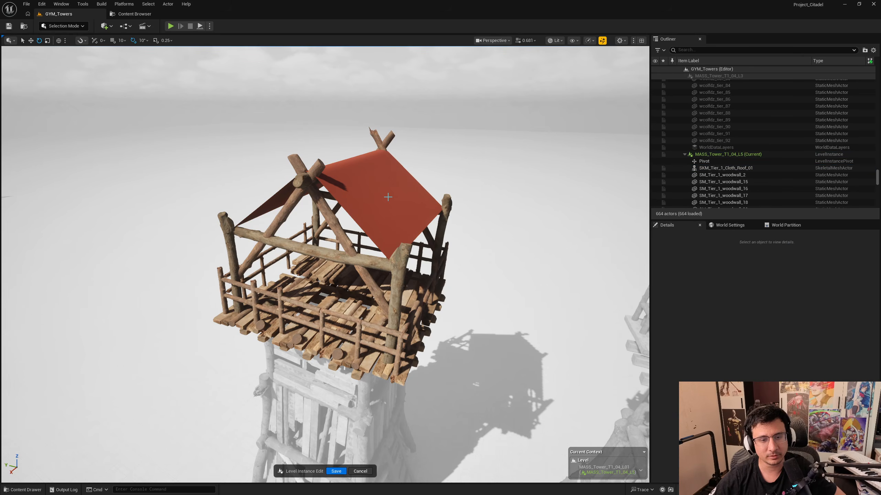
key("Escape")
right_click_drag(480, 318, 526, 312)
right_click_drag(423, 361, 427, 333)
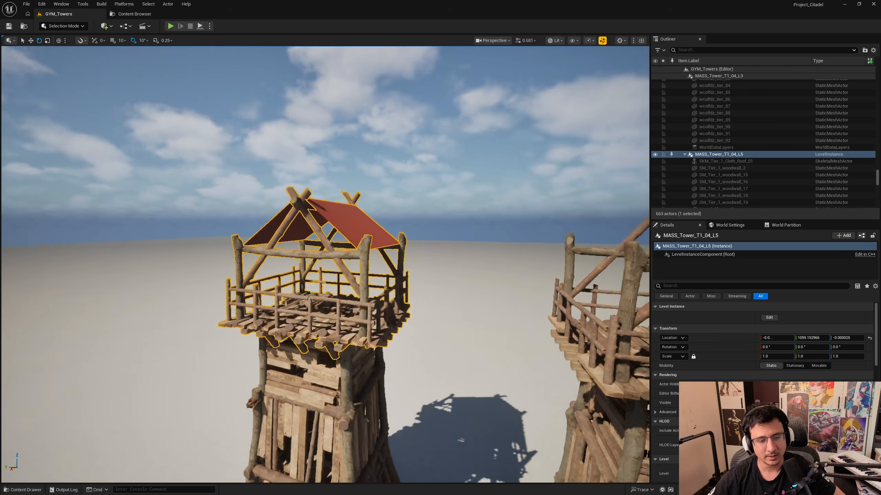
- Select the tower's bottom and second sections in turn, and briefly open MASS_Tower_T1_02_L5 for level instance editing
right_click_drag(292, 303, 291, 304)
left_click(289, 301)
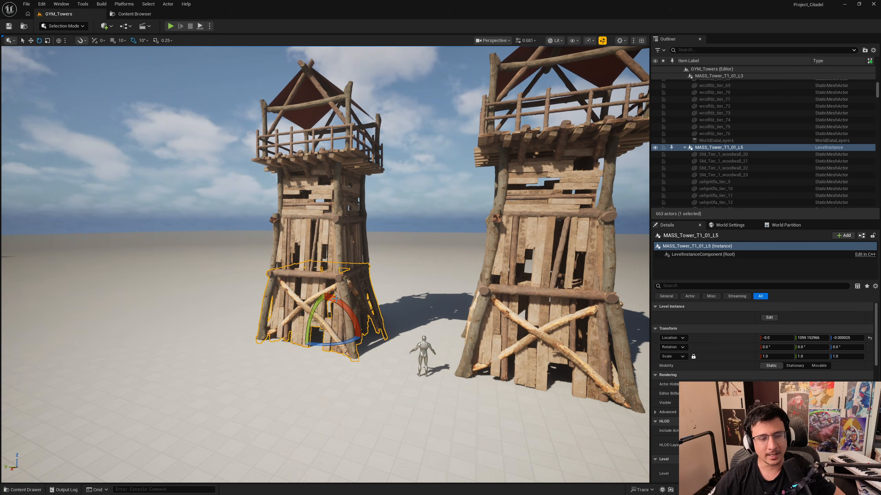
left_click(342, 254)
right_click_drag(340, 222, 333, 217)
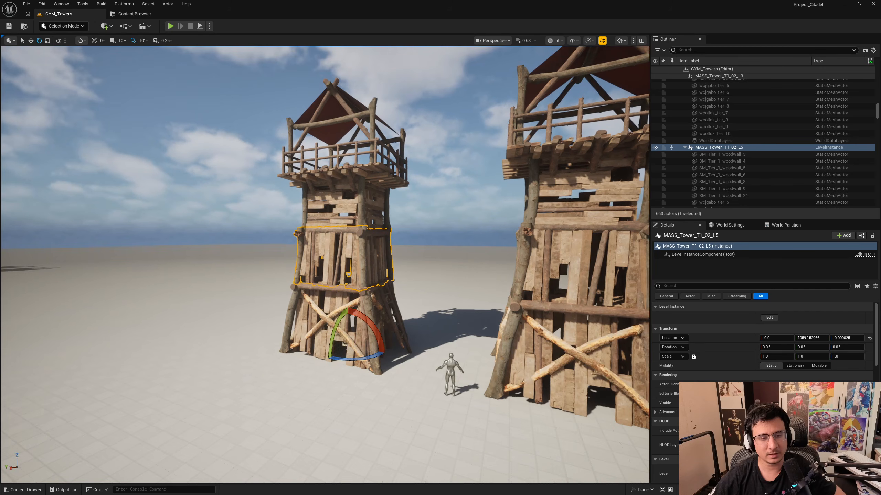
key("ctrl+e")
key("Escape")
key("Escape")
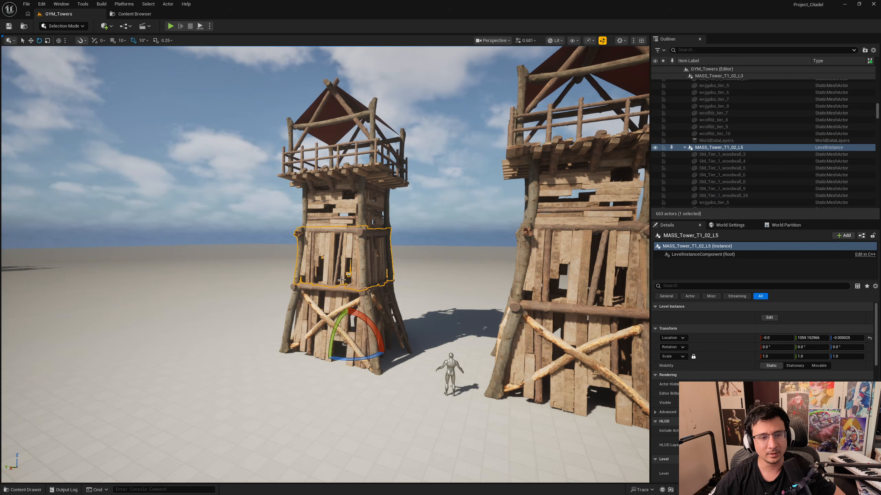
- Duplicate the L1 Upgrade 01 frame, MASS_Tower_T1_01_L01, and place the copy beside the two Tier 1 towers
right_click_drag(364, 239, 302, 252)
key("w")
scroll(272, 232, "up", 6)
key("a")
right_click_drag(265, 295, 294, 301)
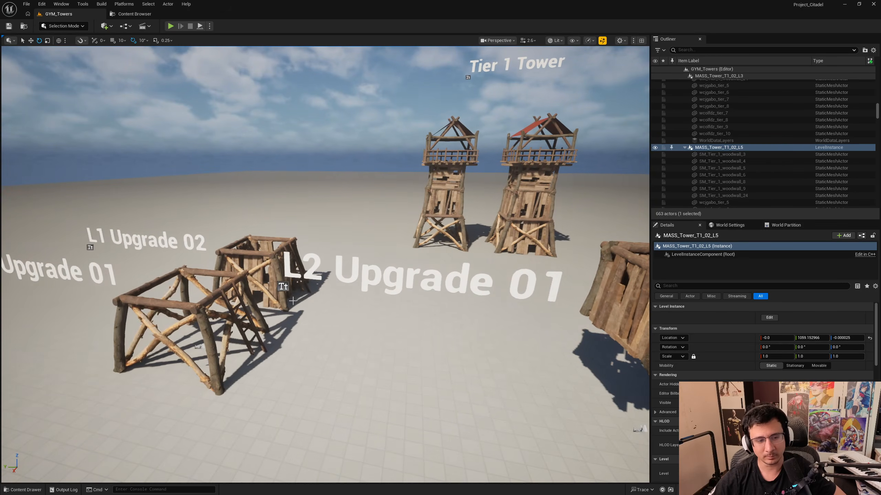
left_click(189, 312)
key("s")
right_click_drag(189, 312, 226, 358)
key("w")
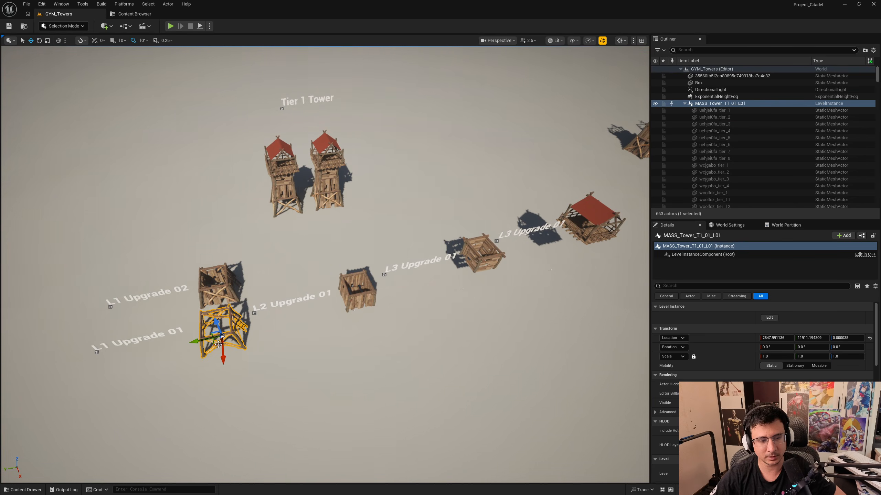
left_click_drag(218, 344, 588, 162, "alt")
key("w")
key("d")
scroll(586, 162, "up", 3)
right_click_drag(588, 162, 617, 168)
key("w")
scroll(589, 162, "up", 3)
- Copy the location of the tower section MASS_Tower_T1_02_L5, and move the bottom section MASS_Tower_T1_01_L5 out onto the open ground
left_click(499, 255)
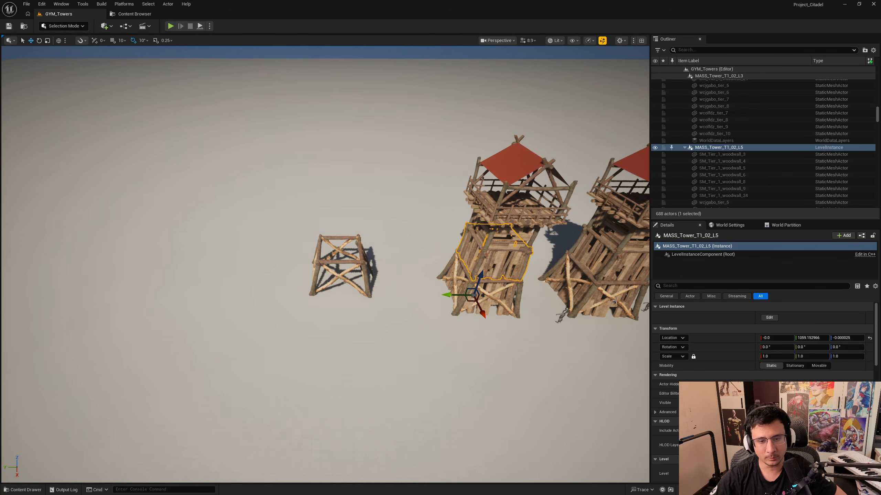
right_click(706, 346)
left_click(710, 354)
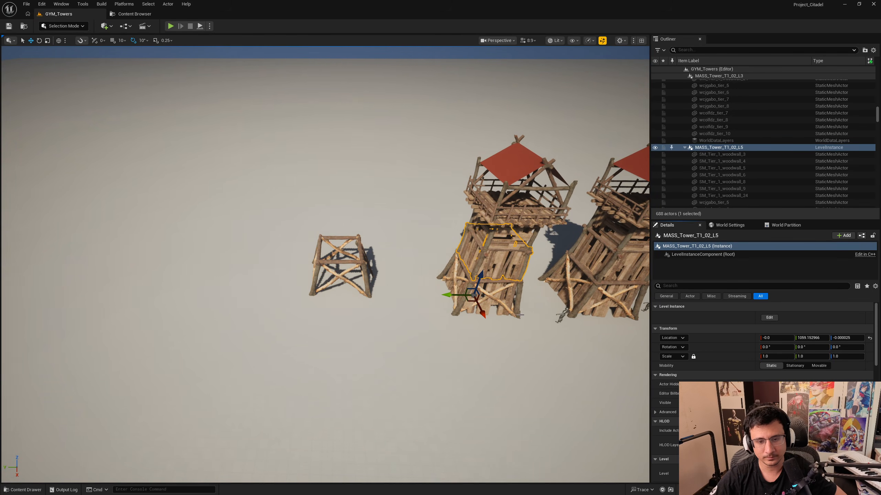
left_click(438, 282)
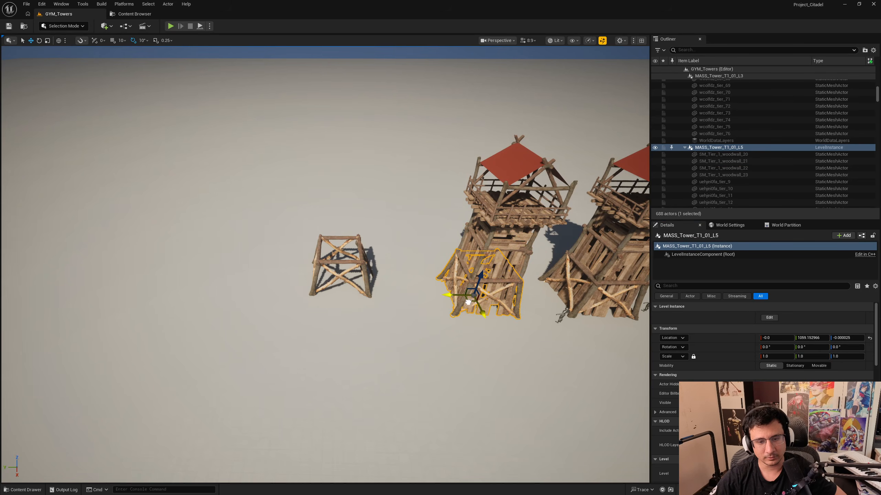
left_click_drag(468, 303, 346, 256)
- Paste the copied location onto the loose frame MASS_Tower_T1_01_L2 to place it as the tower's base, and examine it
left_click(363, 264)
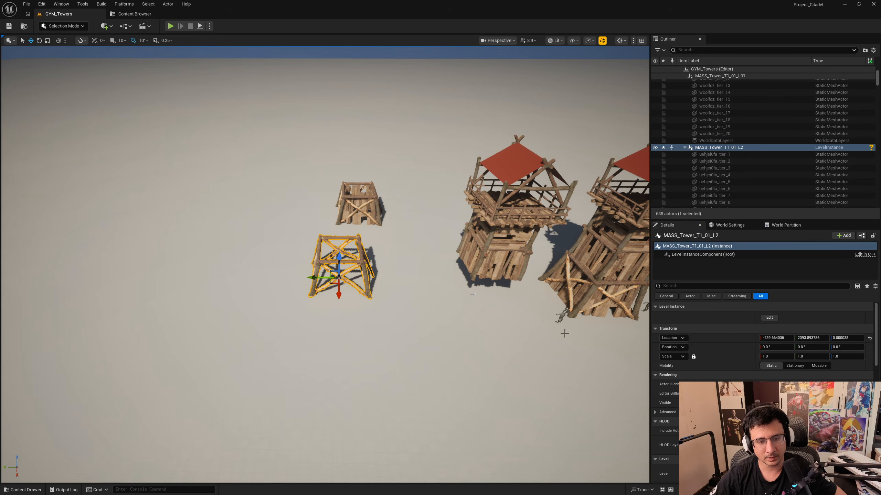
right_click(716, 340)
left_click(762, 360)
right_click_drag(594, 335, 562, 274)
left_click(575, 328)
scroll(576, 328, "down", 5)
key("w")
key("a")
right_click_drag(480, 289, 465, 298)
key("s")
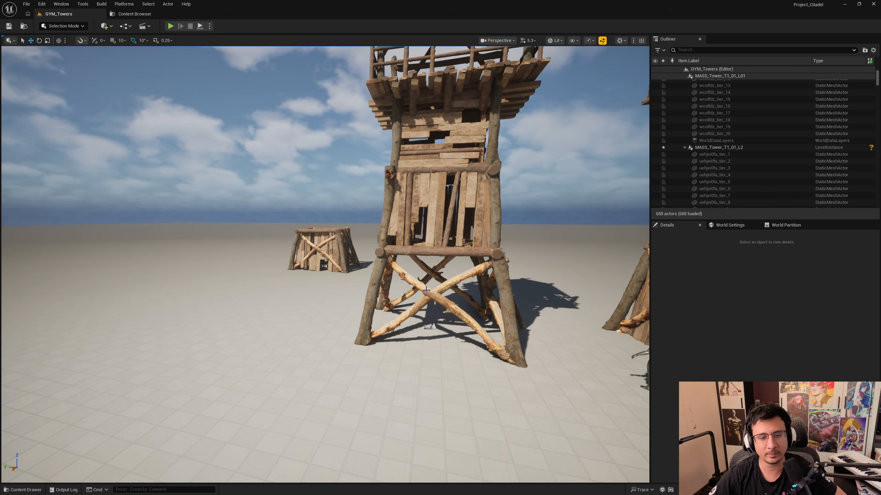
- Move the open frame back out of the tower and paste the copied location onto MASS_Tower_T1_01_L5 to refit the planked base
left_click(413, 306)
left_click_drag(409, 329, 125, 306)
left_click(318, 251)
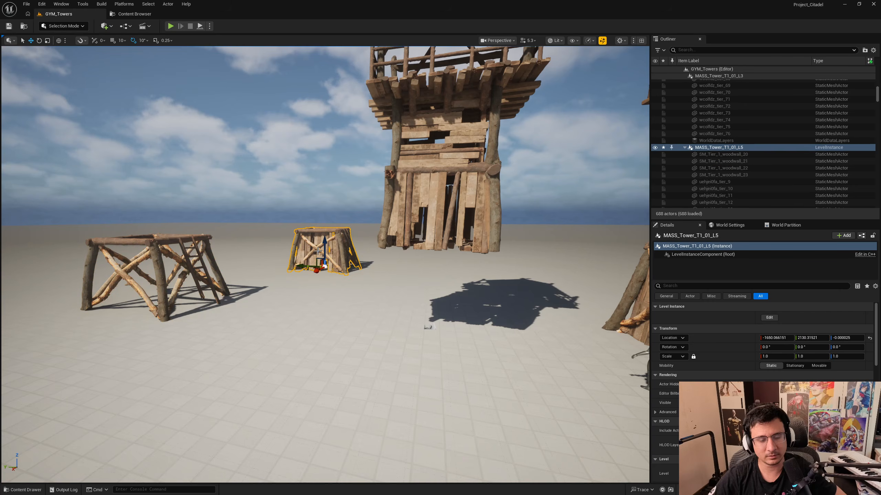
right_click(705, 339)
left_click(721, 361)
key("Escape")
- Examine the two assembled Tier 1 towers from several angles, from the ground up to the roofs
right_click_drag(589, 343, 555, 350)
key("s")
right_click_drag(350, 251, 329, 234)
scroll(350, 251, "down", 4)
key("d")
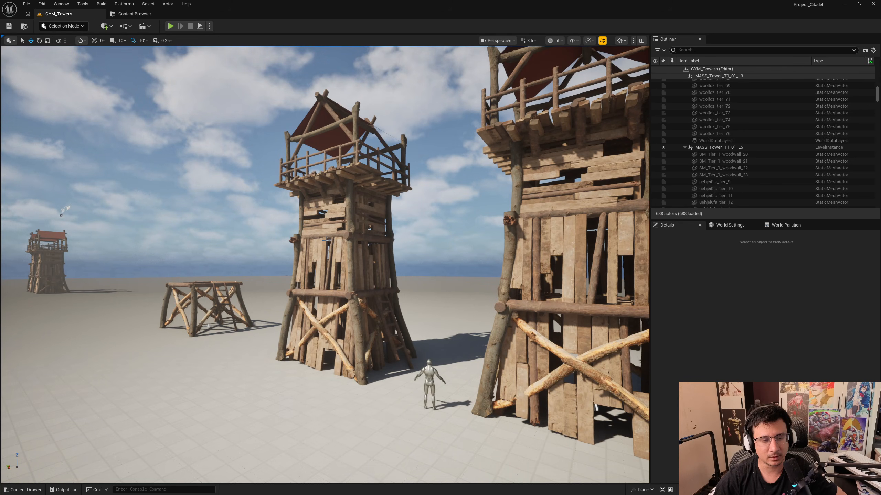
key("s")
right_click_drag(322, 257, 342, 302)
key("w")
key("e")
key("s")
right_click_drag(406, 192, 422, 175)
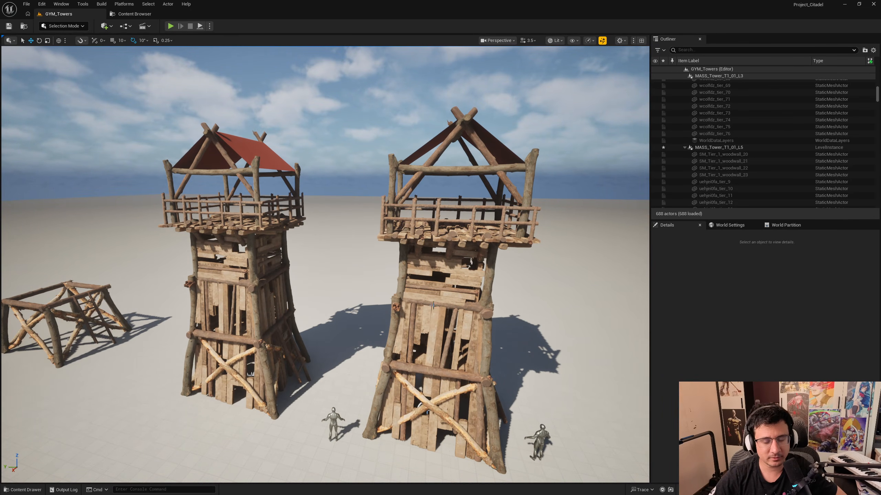
- Open the other tower's second section, MASS_Tower_T1_02_L01_Chaos, for level instance editing and frame its geometry collection
left_click(437, 317)
key("s")
right_click_drag(437, 317, 433, 314)
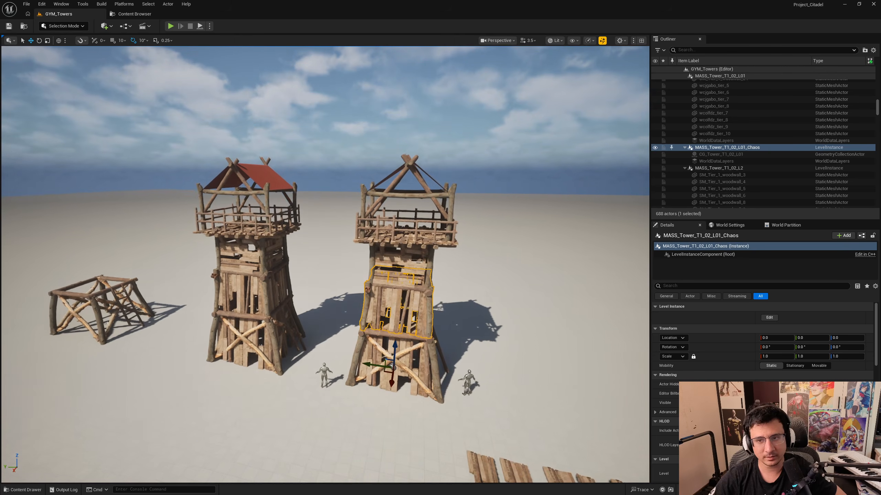
key("ctrl+e")
key("d")
mouse_move(405, 340)
right_mouse_down()
mouse_move(385, 334)
mouse_move(404, 338)
right_mouse_up()
key("w")
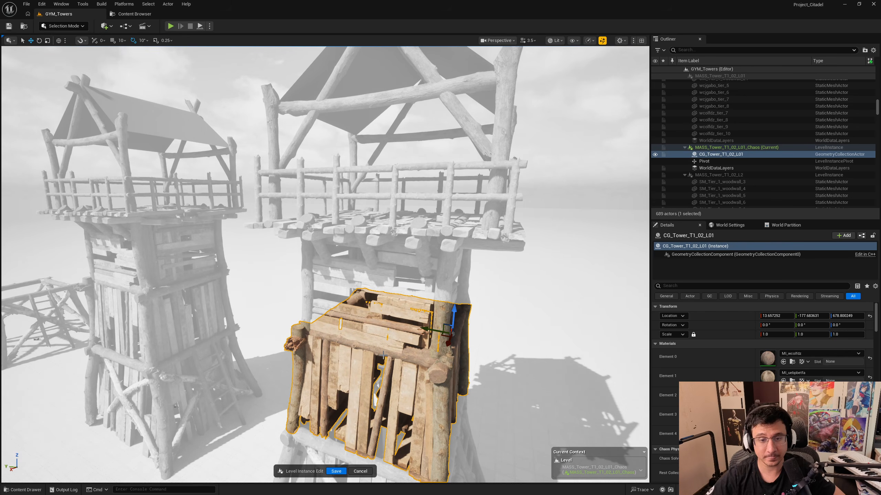
right_click_drag(423, 350, 427, 329)
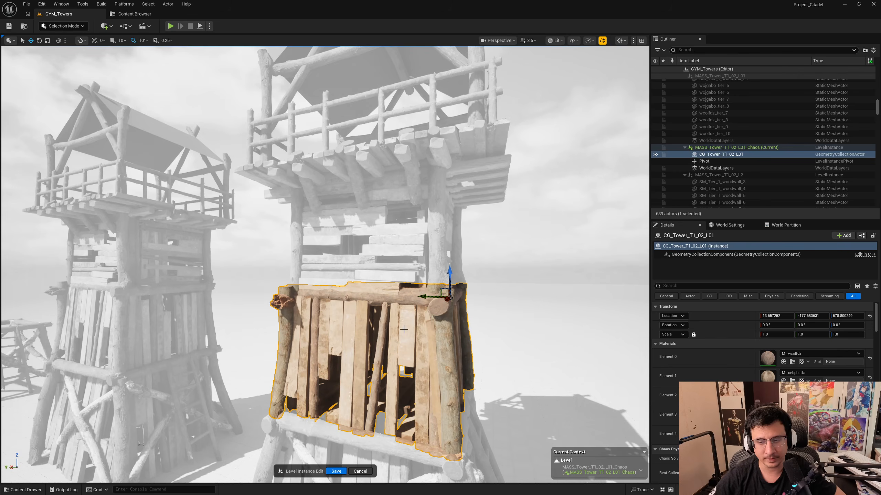
- Open the CG_Tower_T1_02_L01 geometry collection from the Chaos folder and hide the floor in its preview scene
key("ctrl+space")
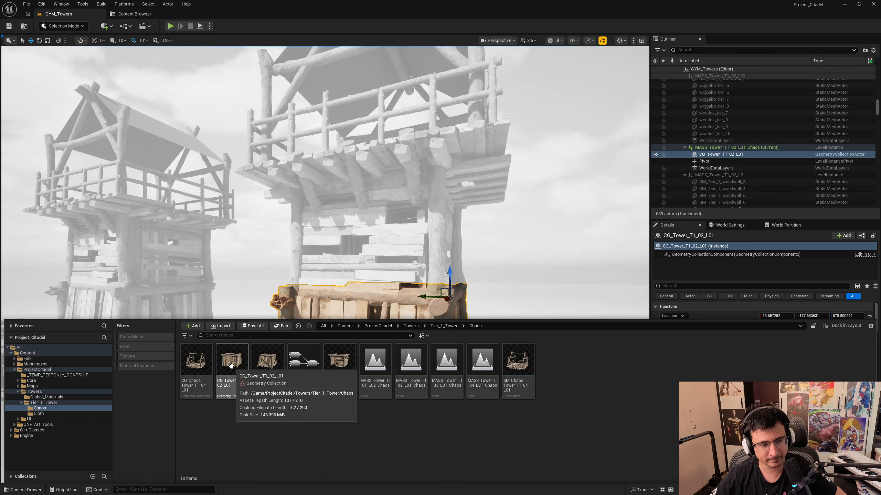
double_click(243, 384)
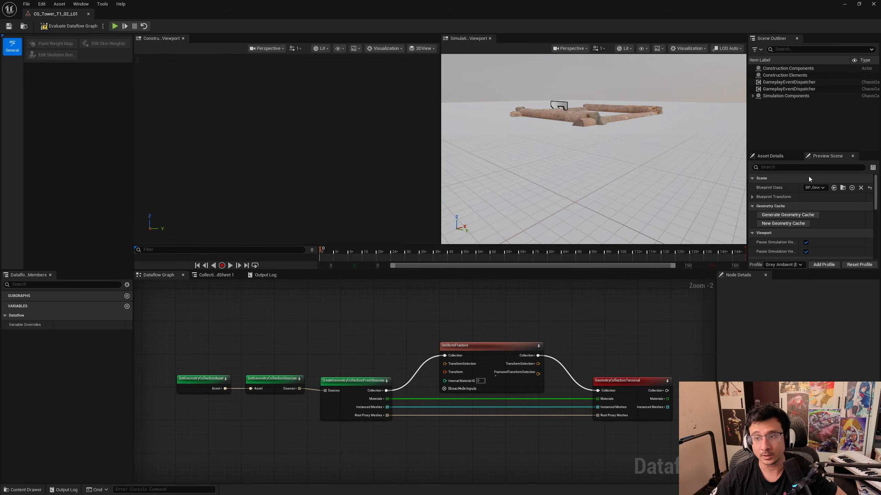
scroll(811, 210, "down", 8)
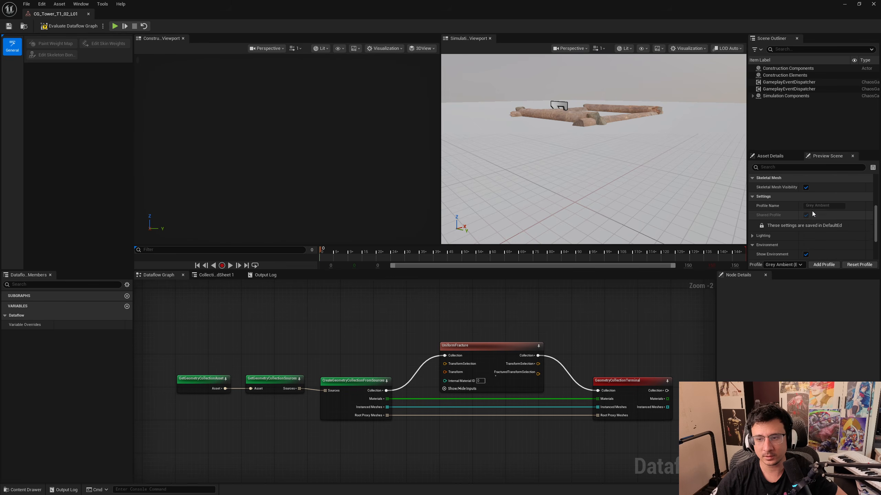
left_click(806, 219)
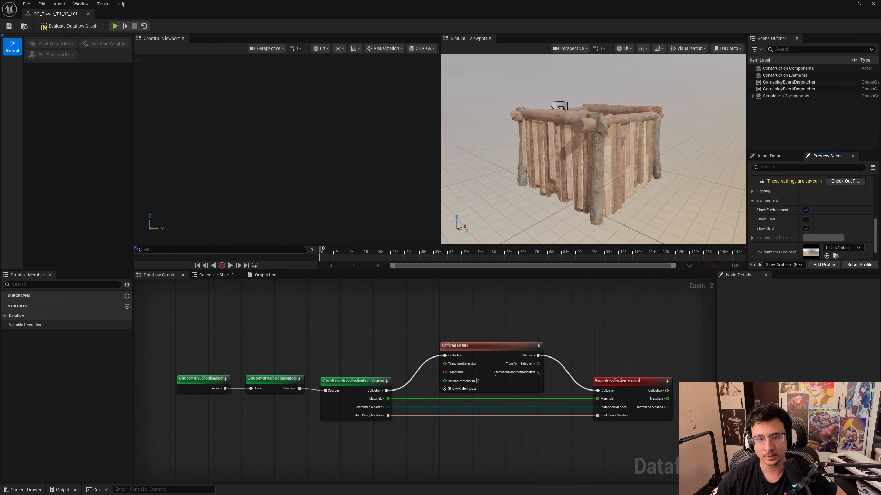
left_click_drag(590, 157, 627, 159, "alt")
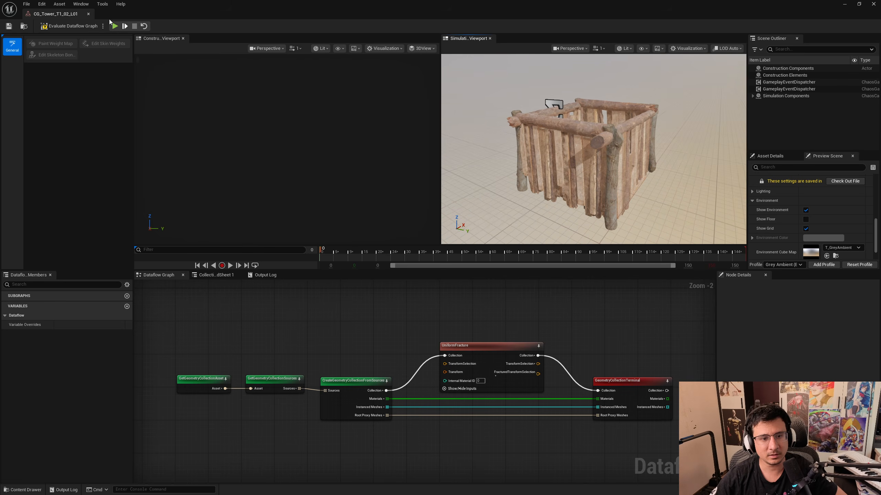
- Run the destruction simulation of the tower section and stop it once the planks have broken apart
left_click(115, 27)
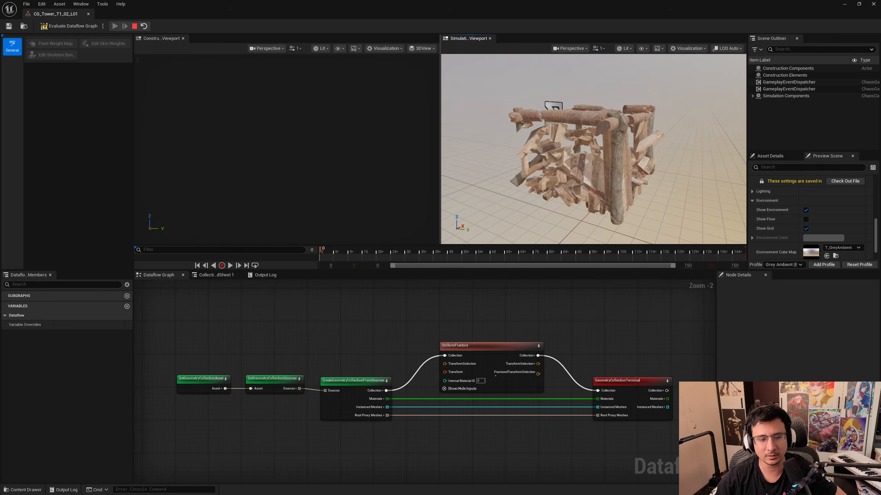
left_click(134, 26)
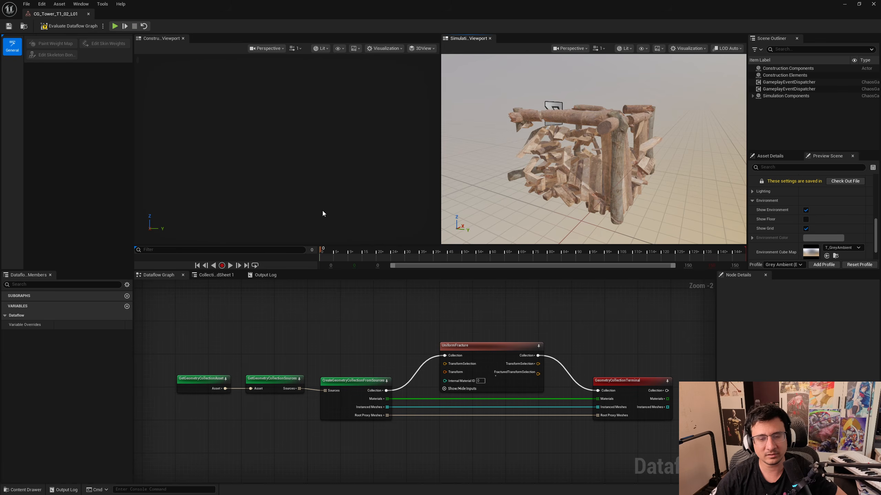
mouse_move(360, 181)
right_mouse_down()
mouse_move(336, 197)
mouse_move(350, 187)
right_mouse_up()
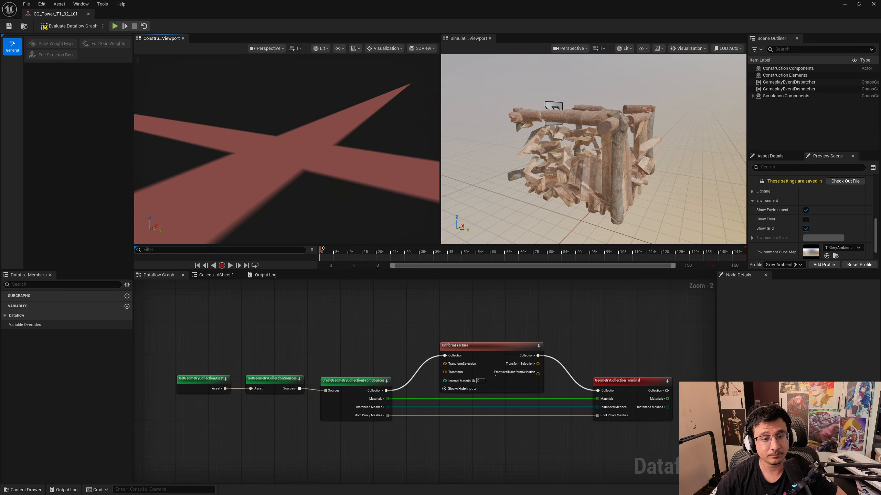
- Inspect the Dataflow graph's source nodes and display the CreateGeometryCollectionFromSources mesh in the construction viewport
right_click_drag(266, 335, 315, 332)
left_click(262, 357)
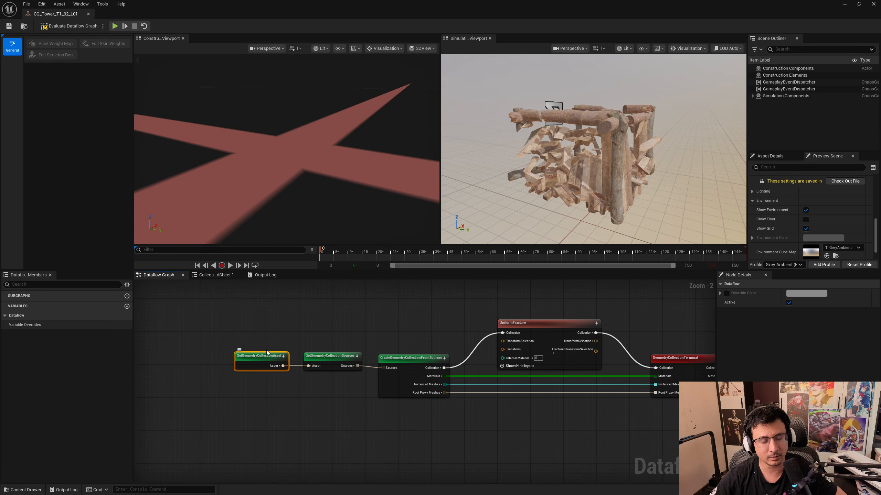
mouse_move(326, 360)
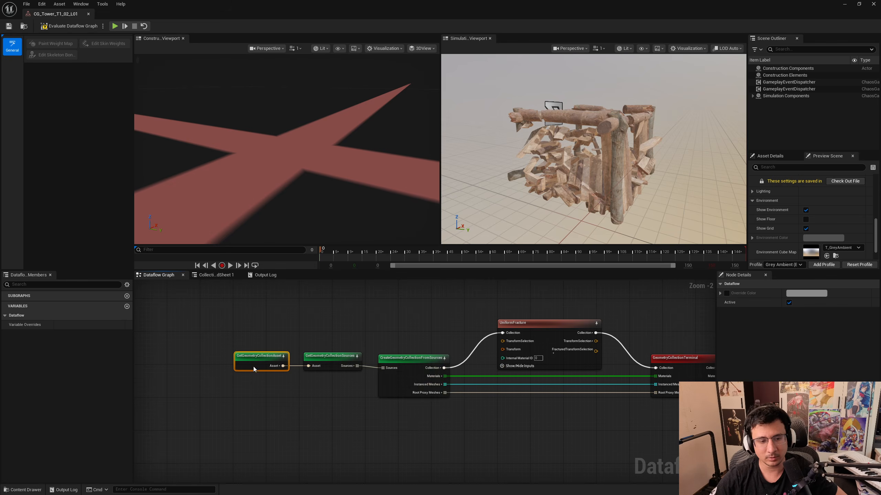
scroll(235, 359, "up", 2)
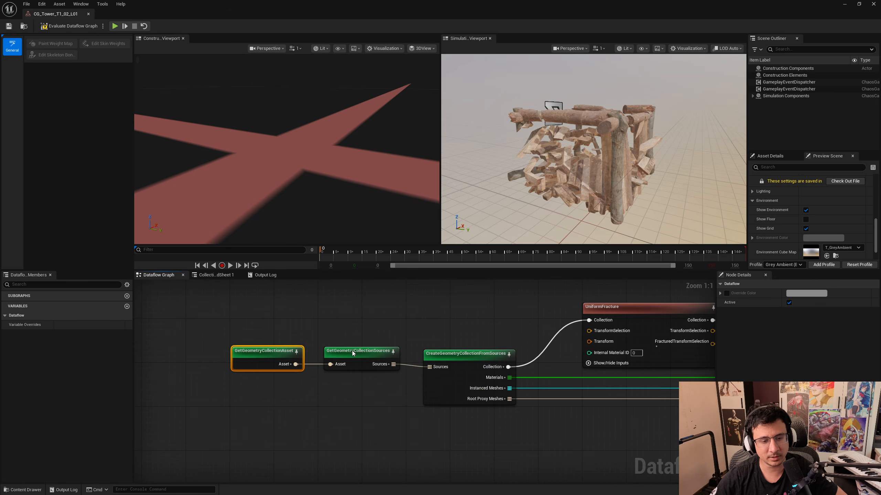
left_click(360, 357)
right_click_drag(450, 315, 386, 360)
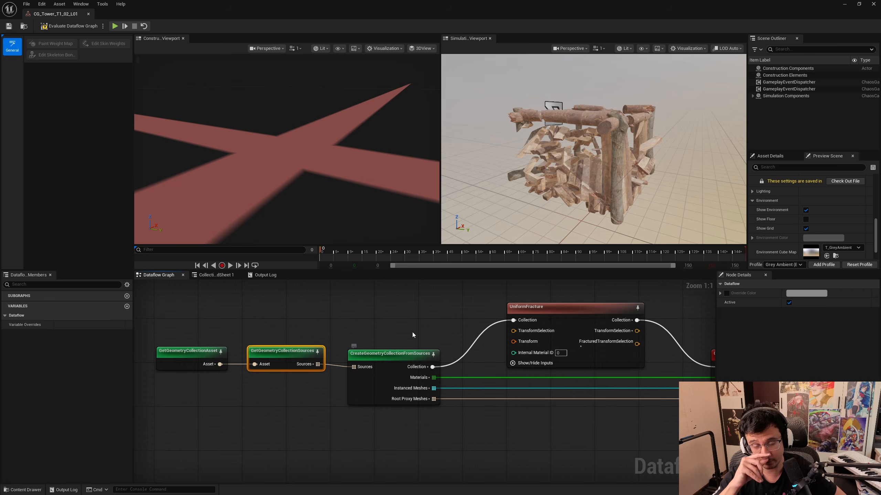
left_click(412, 354)
left_click_drag(314, 148, 399, 180, "alt")
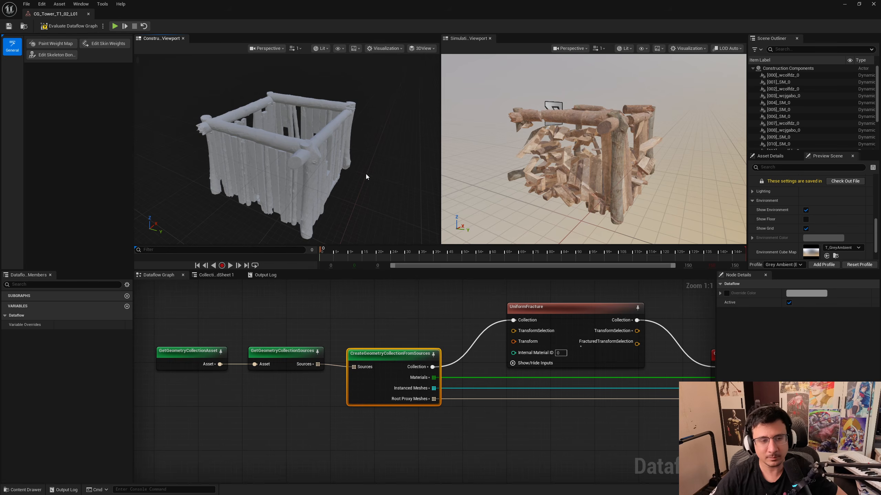
- Examine the UniformFracture and GeometryCollectionTerminal nodes and the broken pieces in the simulation viewport
right_click_drag(459, 300, 363, 307)
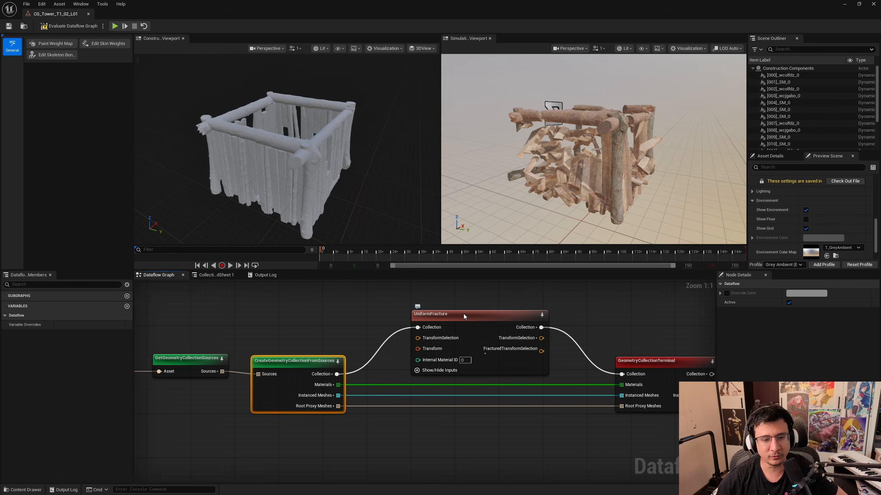
mouse_move(468, 316)
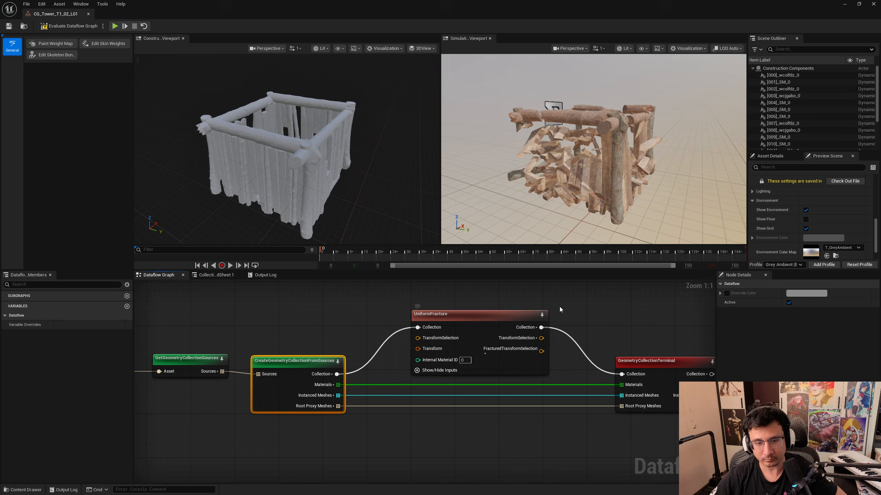
right_click_drag(559, 307, 476, 296)
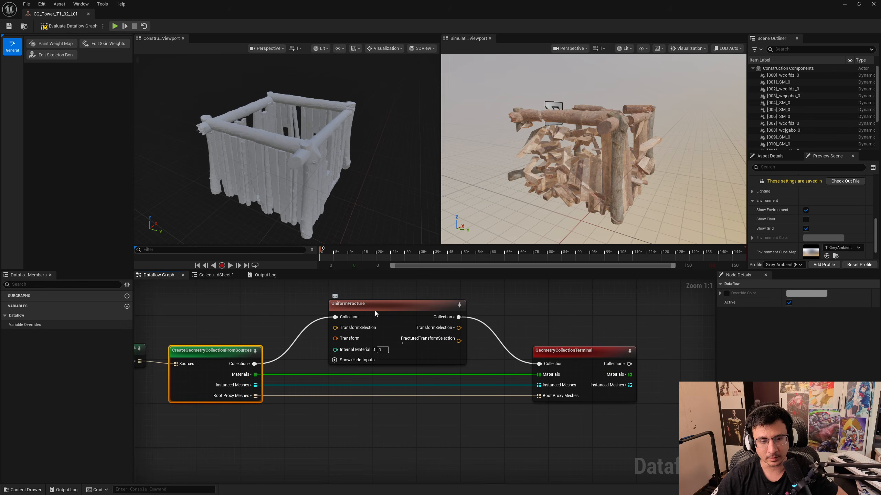
mouse_move(374, 311)
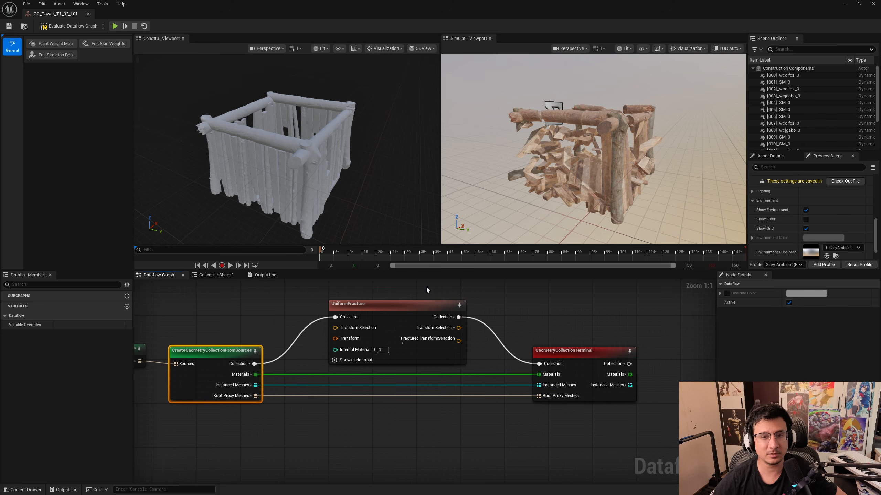
left_click_drag(539, 195, 525, 233, "alt")
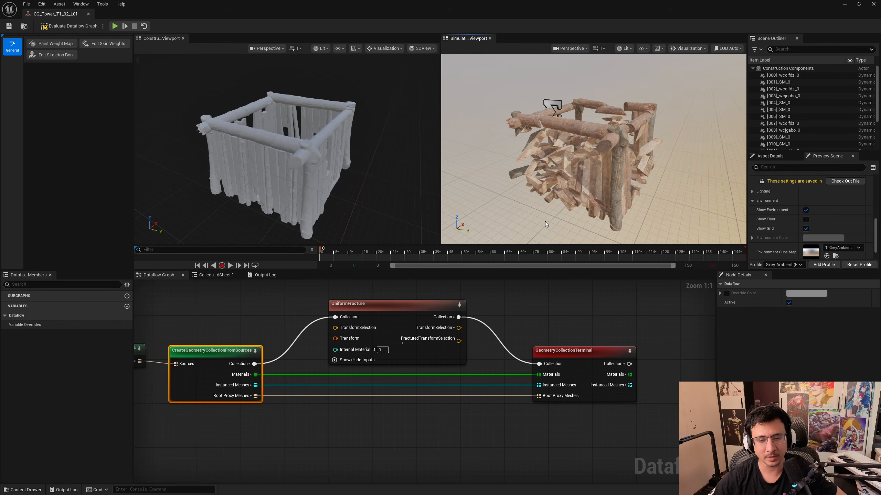
scroll(524, 346, "down", 2)
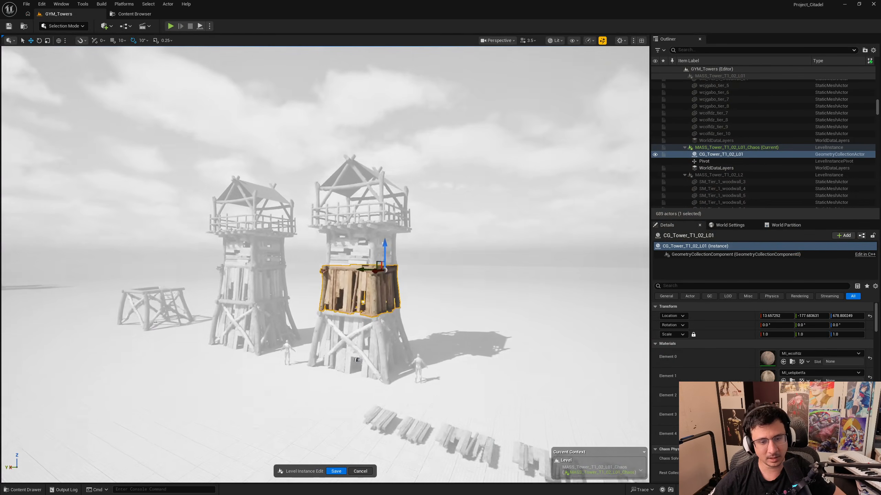
- Switch the GYM_Towers level editor to Fracture mode and frame the CG_Tower_T1_02_L01 section on the tower
scroll(406, 291, "up", 5)
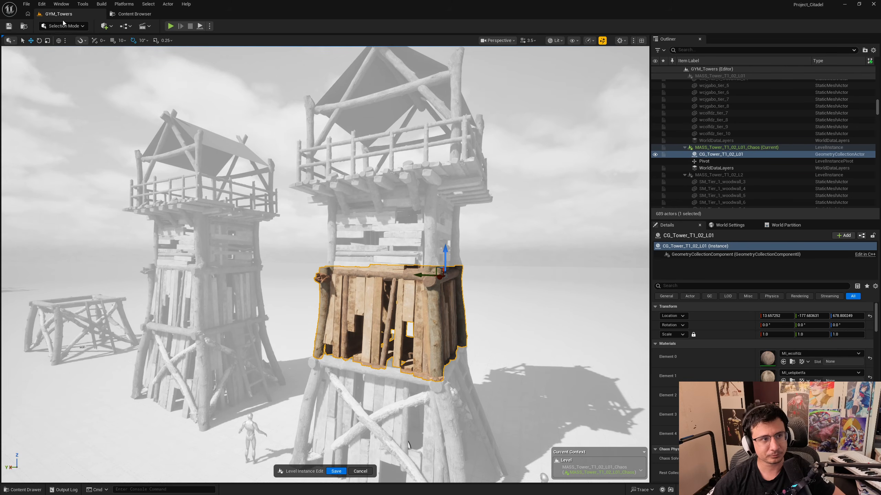
left_click(45, 27)
left_click(65, 74)
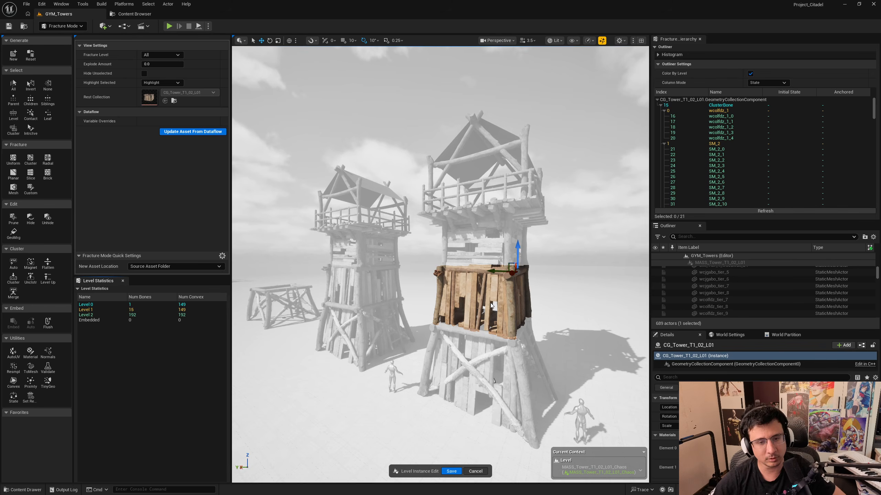
right_click_drag(491, 307, 517, 325)
key("s")
key("w")
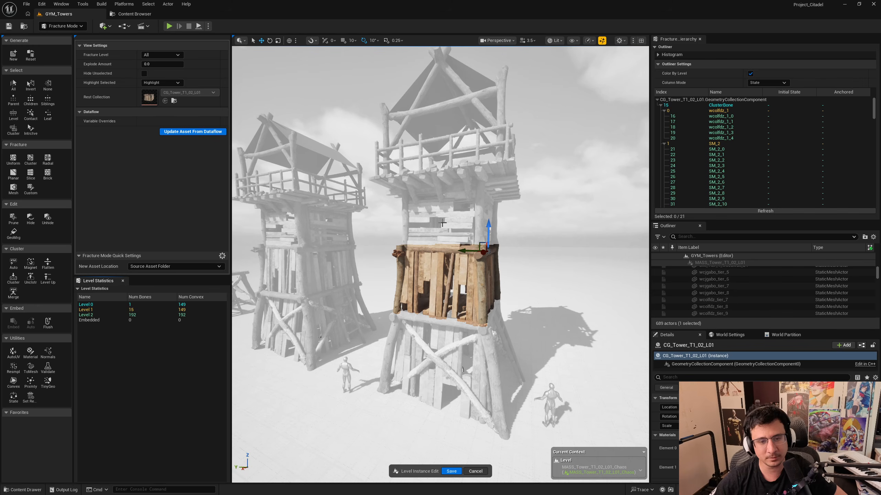
mouse_move(410, 256)
right_mouse_down()
mouse_move(430, 271)
mouse_move(415, 265)
right_mouse_up()
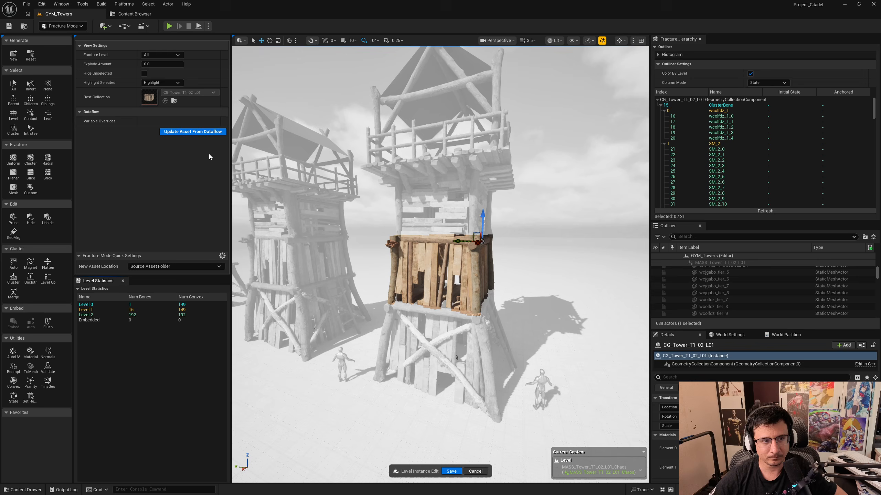
mouse_move(497, 250)
right_mouse_down()
mouse_move(485, 251)
mouse_move(498, 256)
right_mouse_up()
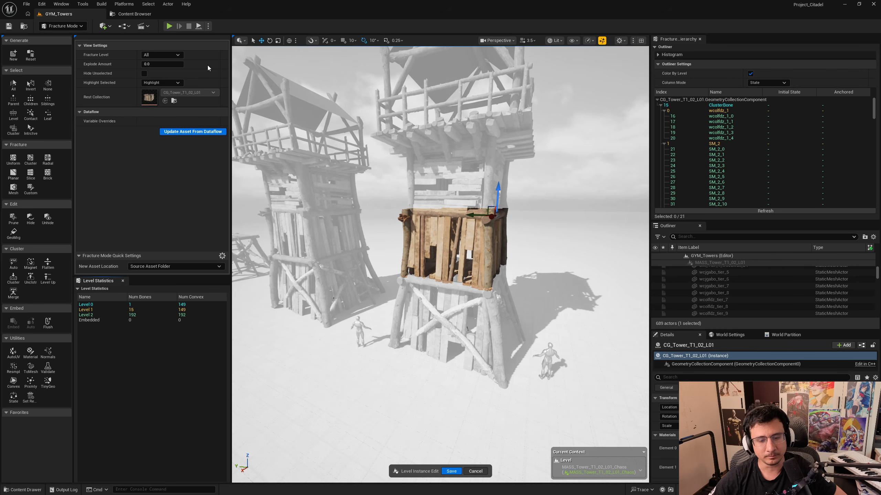
- Cancel the level instance edit of the CG_Tower_T1_02_L01 section after a look at the Chaos folder, and return to Selection mode
left_click(135, 14)
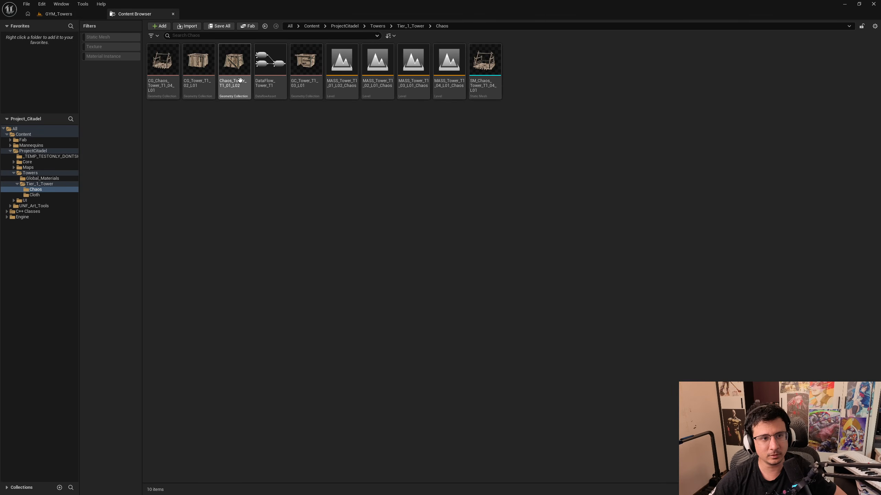
left_click(67, 15)
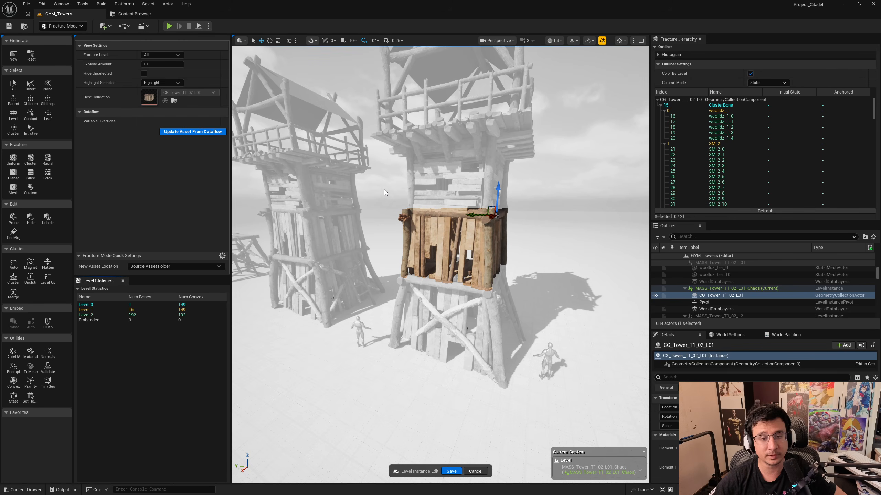
left_click(475, 471)
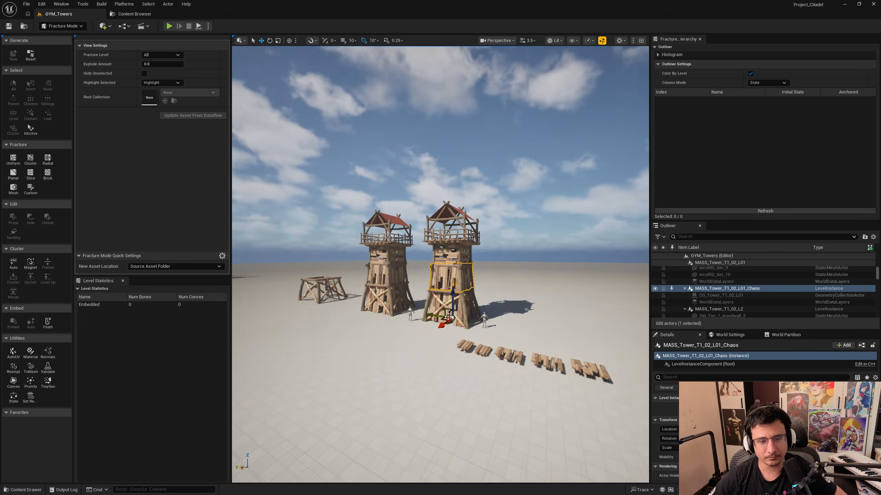
key("shift+1")
- Open the tower's top platform level instance MASS_Tower_T1_04_L5 for editing
key("w")
right_click_drag(448, 319, 486, 399)
left_click(447, 311)
key("s")
left_click(508, 311)
right_click_drag(508, 311, 430, 300)
key("w")
key("s")
key("w")
left_click(412, 263)
double_click(413, 263)
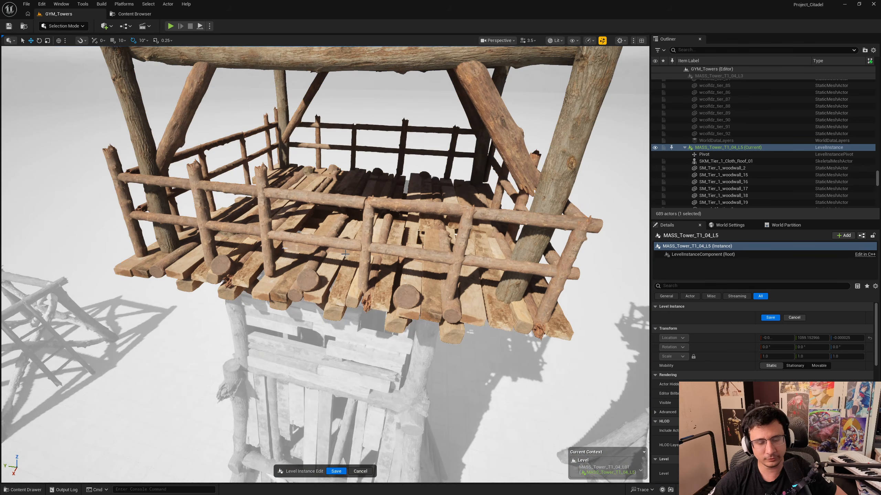
- Inspect the roof beams, railings and floor planks that make up the top platform instance
right_click_drag(413, 263, 480, 255)
key("s")
scroll(412, 264, "down", 4)
left_click(381, 302)
left_click(335, 277)
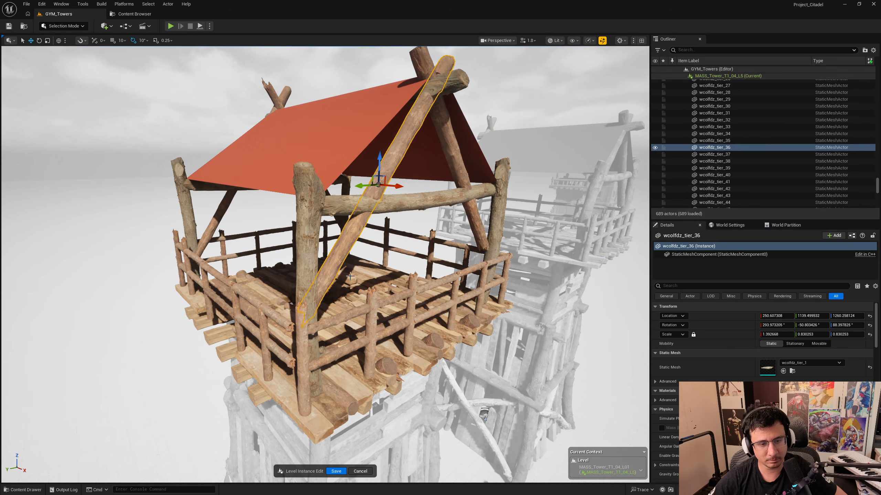
left_click(355, 277)
key("d")
key("q")
right_click_drag(353, 321, 327, 223)
right_click_drag(342, 258, 318, 289)
- Clear the selection and leave the MASS_Tower_T1_04_L5 level instance edit
key("Escape")
key("Escape")
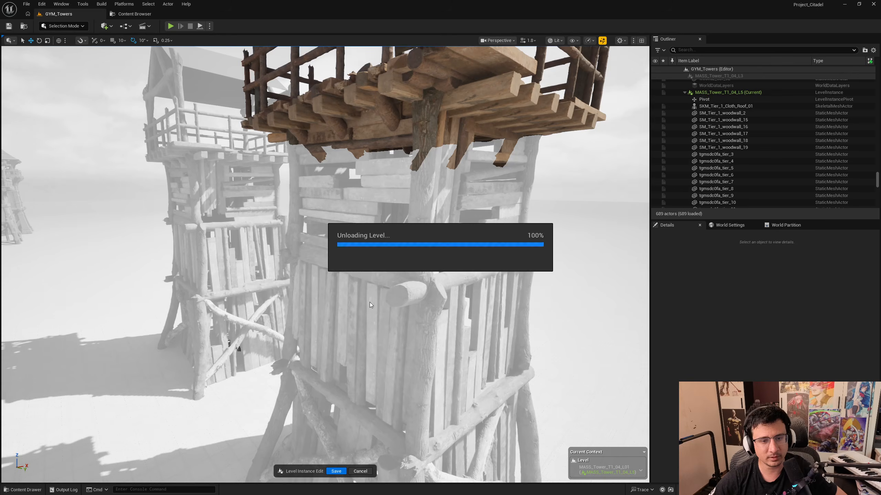
right_click_drag(404, 327, 421, 327)
right_click_drag(366, 252, 308, 361)
key("Escape")
- Examine the towers in wireframe view and restore the lit view
key("alt+2")
right_click_drag(328, 441, 348, 316)
key("w")
key("s")
key("alt+4")
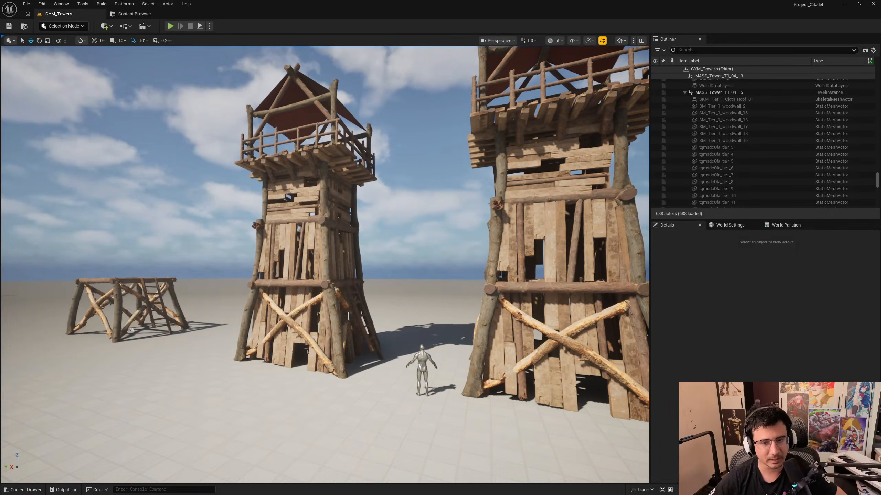
- Open the GYM_Gameplay level and start an enemy wave in a play session
left_click(27, 3)
mouse_move(55, 52)
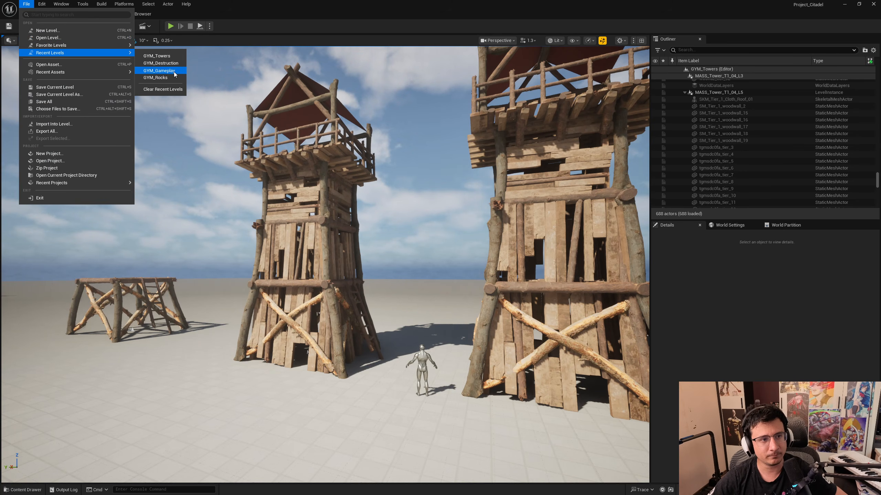
left_click(156, 77)
left_click(496, 328)
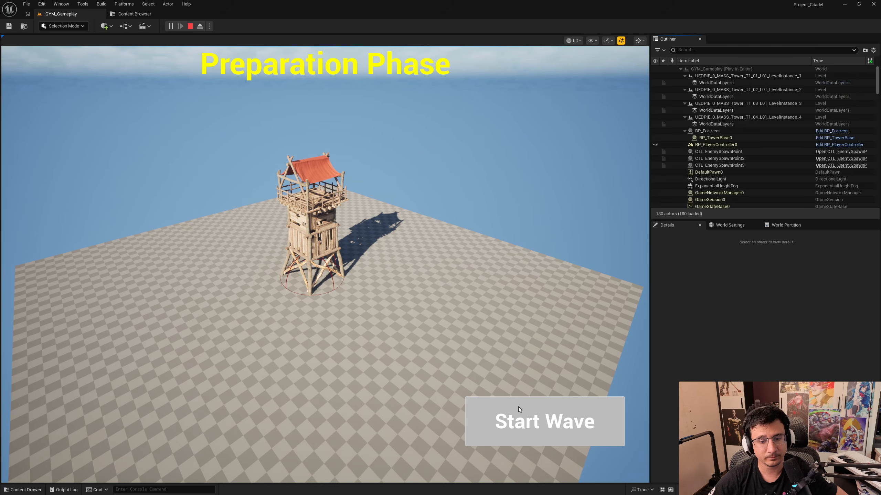
left_click(520, 416)
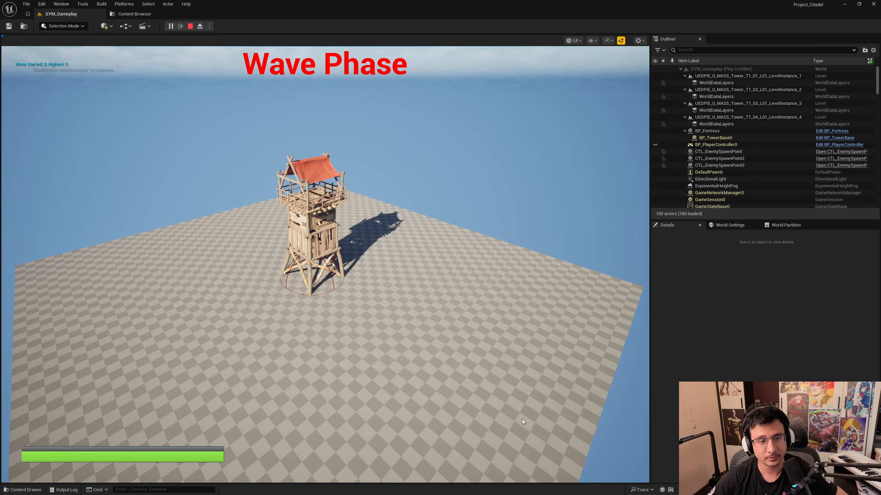
- Watch the tower's behavior and destruction from several angles during the wave, and end the play session
left_click(433, 328)
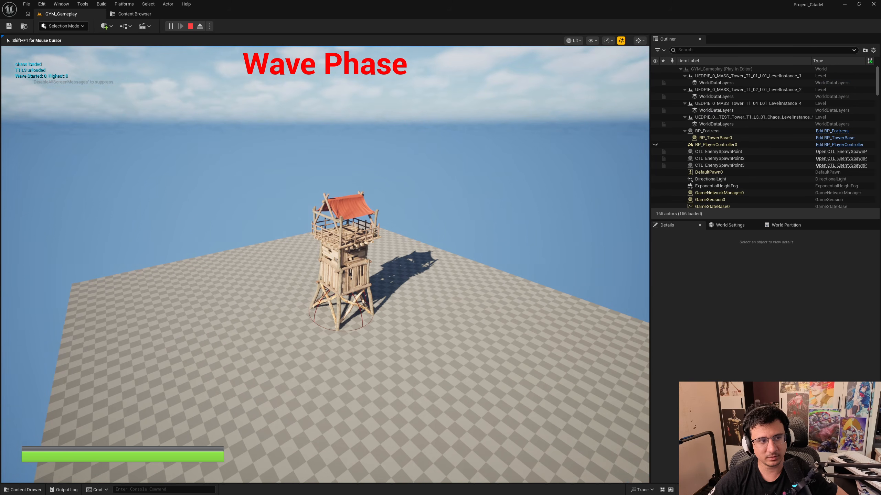
key("a")
key("w")
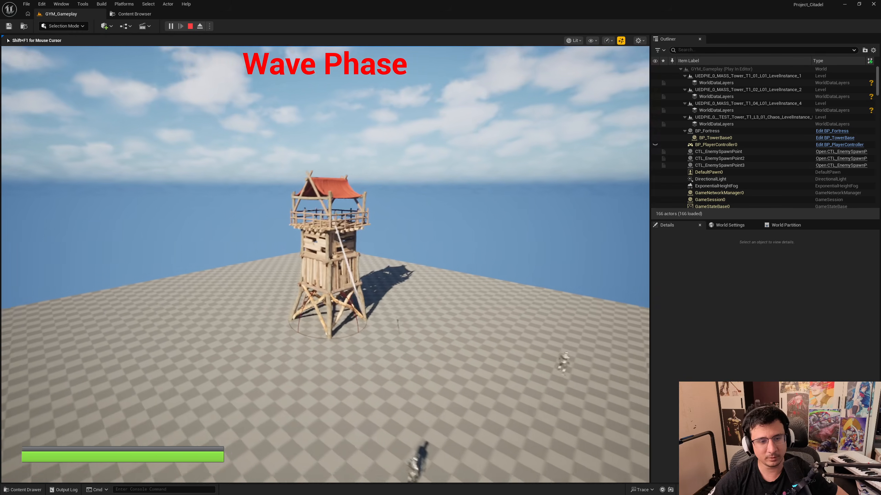
key("a")
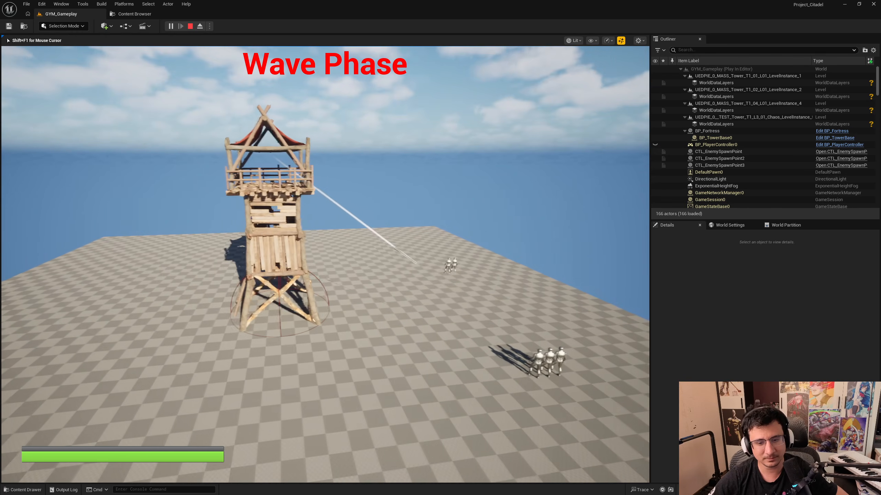
key("w")
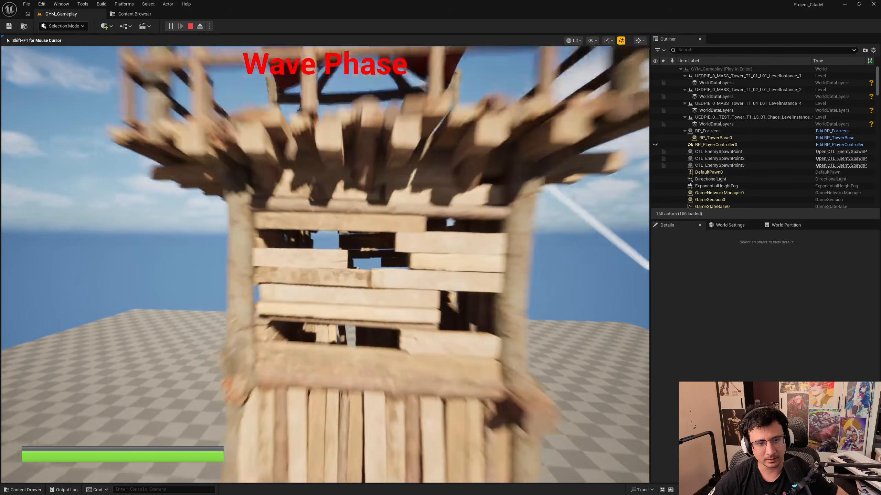
key("s")
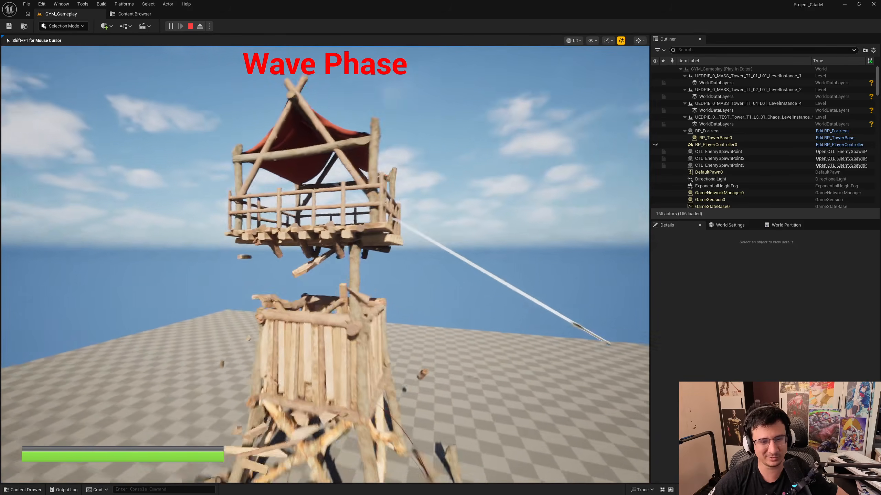
key("s")
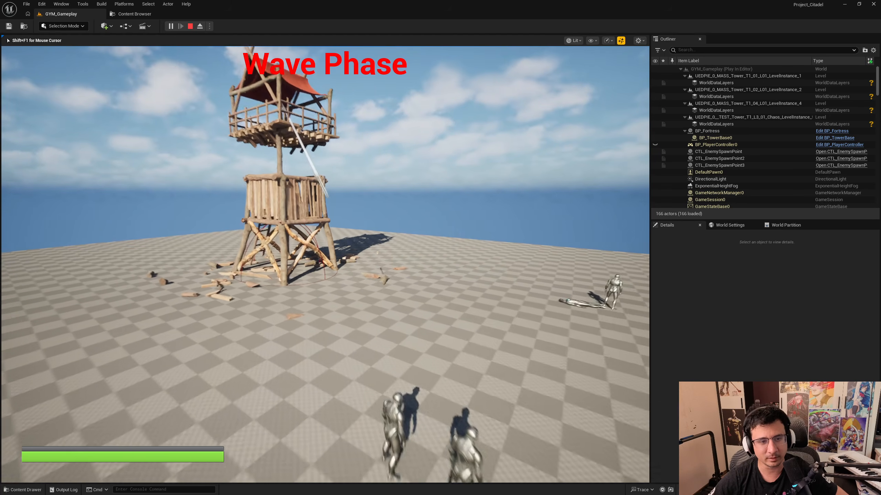
key("s")
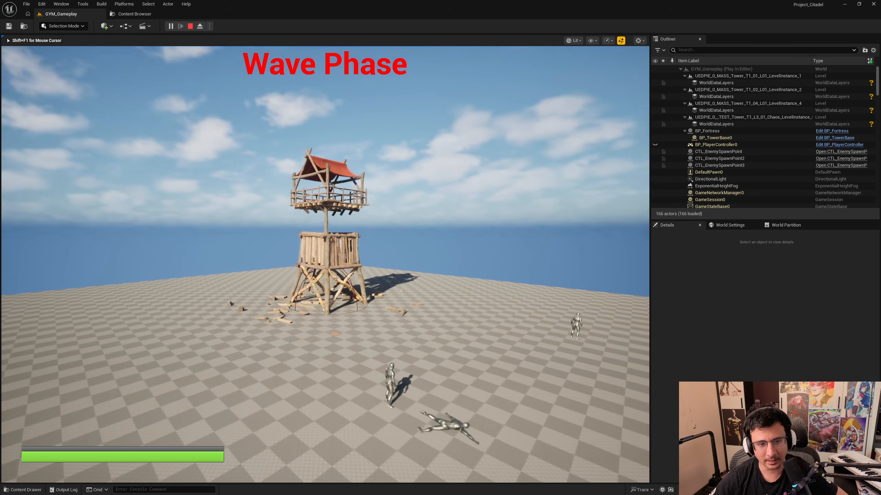
key("Escape")
right_click_drag(429, 261, 447, 298)
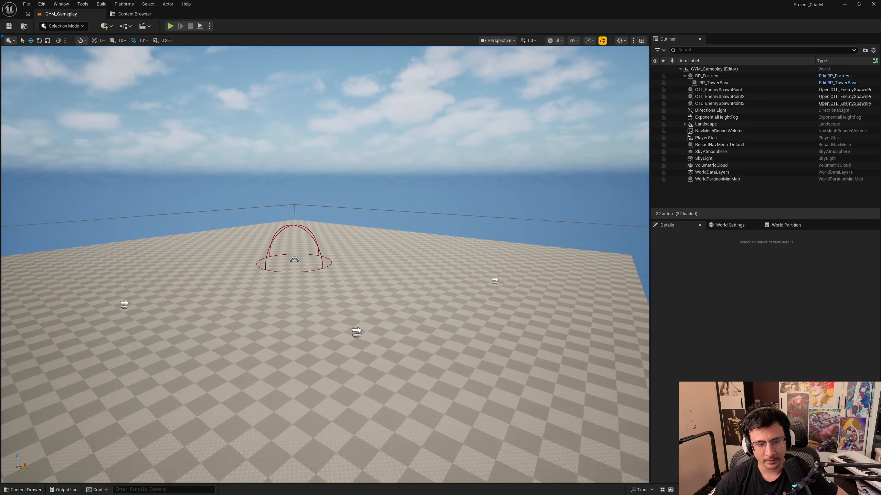
- Reopen the GYM_Towers level and switch from it to the GYM_Destruction level
left_click(26, 4)
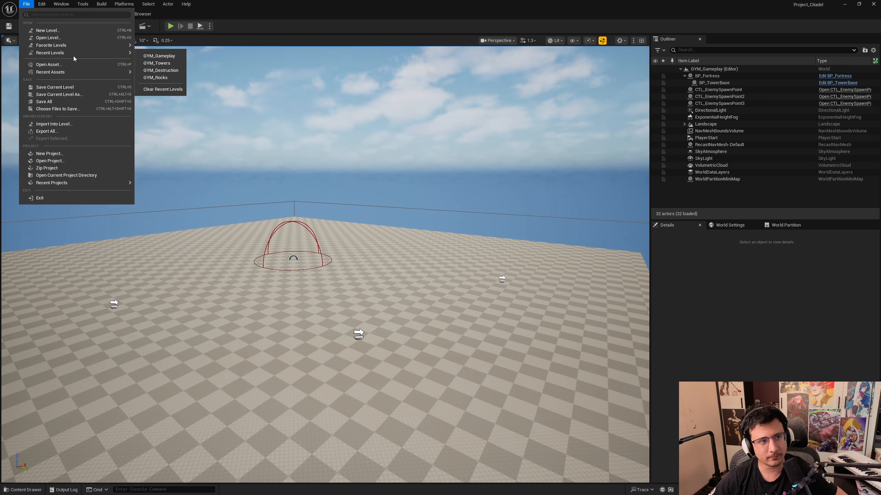
left_click(168, 65)
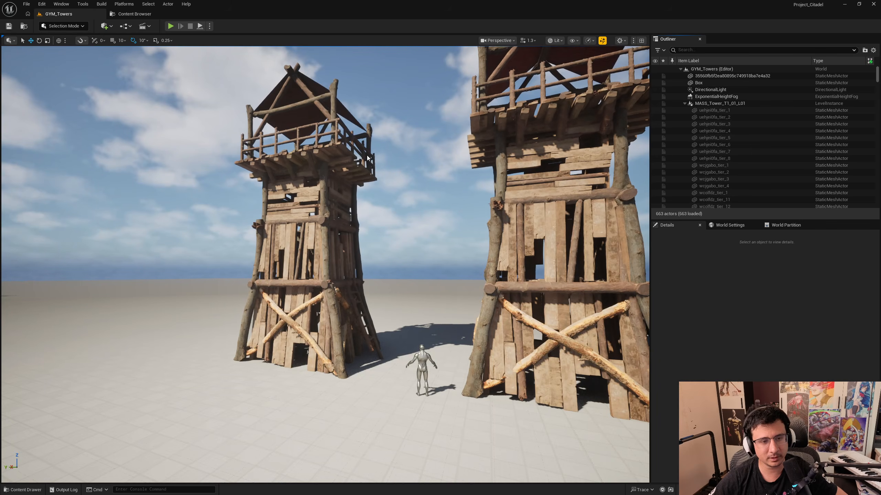
right_click_drag(367, 159, 346, 177)
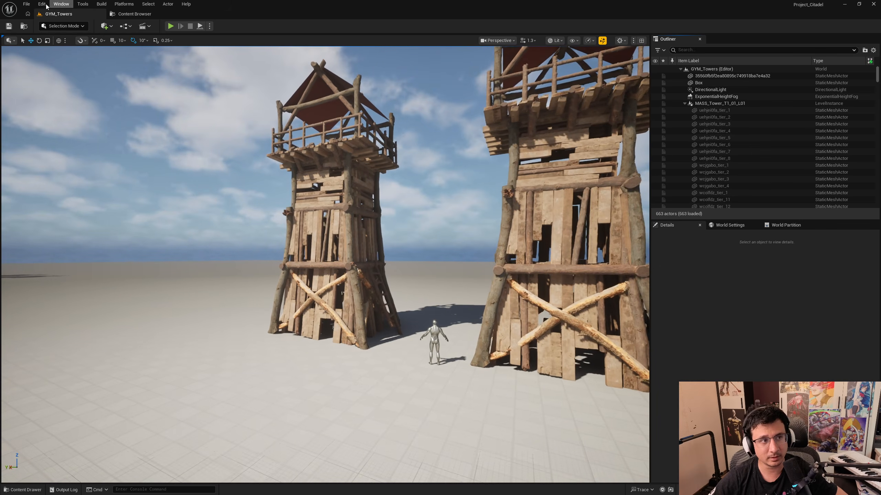
left_click(27, 4)
left_click(161, 70)
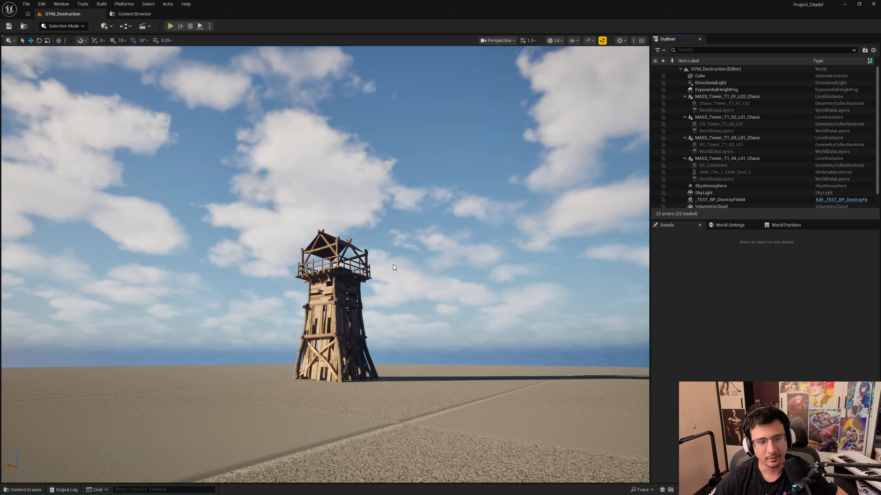
- Examine the Chaos tower in the GYM_Destruction level from close up and from a distance
right_click_drag(393, 265, 390, 327)
key("w")
key("w")
left_click(333, 389)
key("s")
mouse_move(382, 375)
right_mouse_down()
mouse_move(364, 379)
mouse_move(376, 386)
mouse_move(371, 376)
mouse_move(389, 370)
mouse_move(375, 357)
right_mouse_up()
key("w")
key("s")
key("Escape")
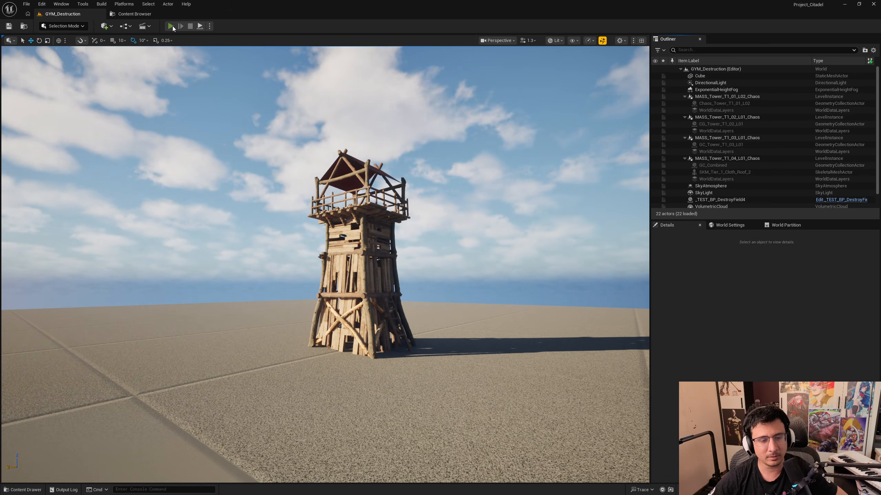
- Play the GYM_Destruction level, inspect the collapsed tower's debris up close and stop the session
left_click(171, 26)
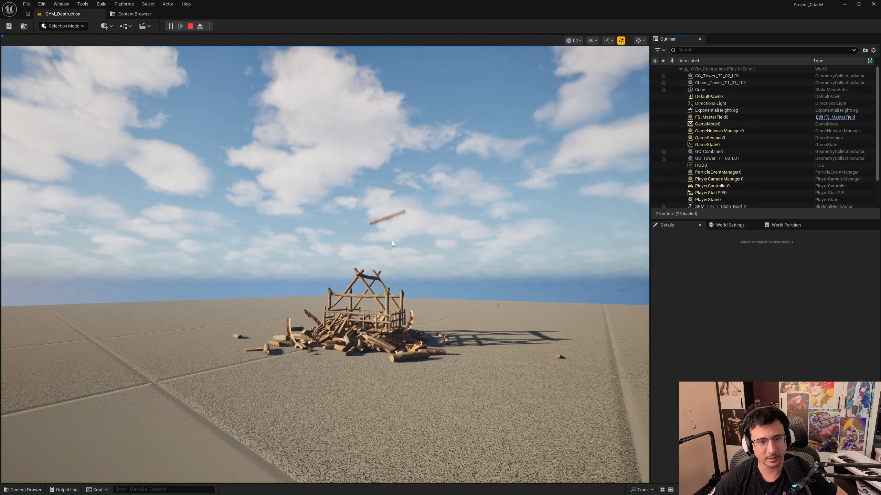
left_click(433, 369)
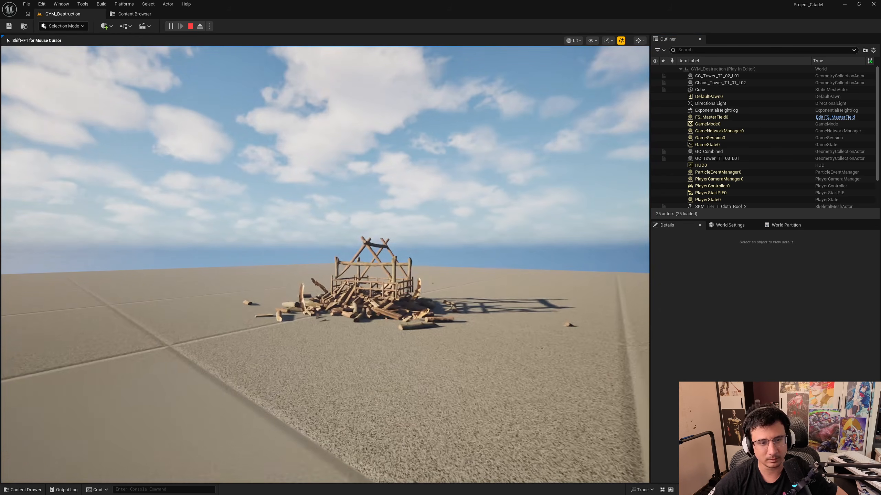
key("w")
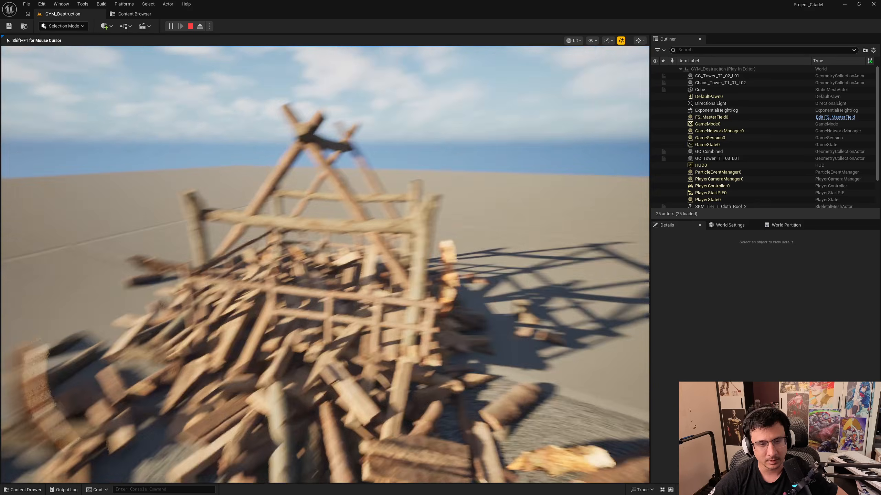
key("s")
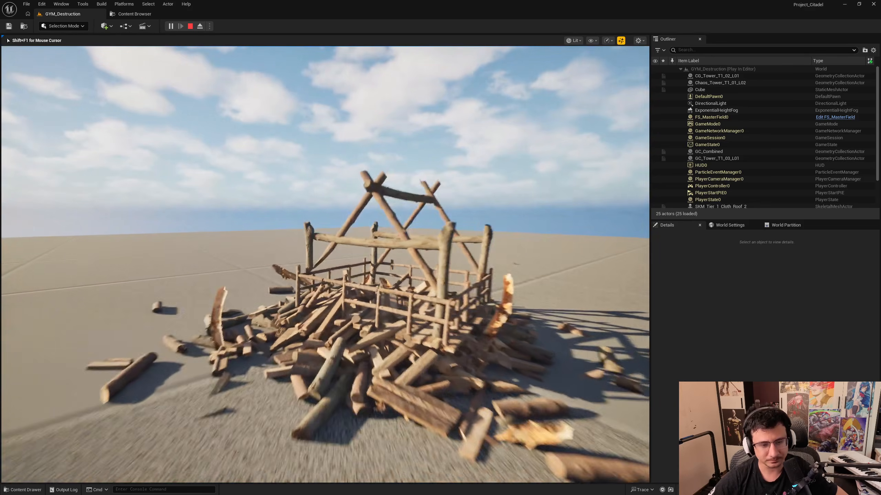
key("Escape")
- Move the _TEST_BP_DestroyField4 actor slightly sideways beside the tower's lower section
key("d")
key("w")
right_click_drag(371, 350, 237, 380)
left_click(210, 286)
key("s")
right_click_drag(211, 286, 329, 280)
key("a")
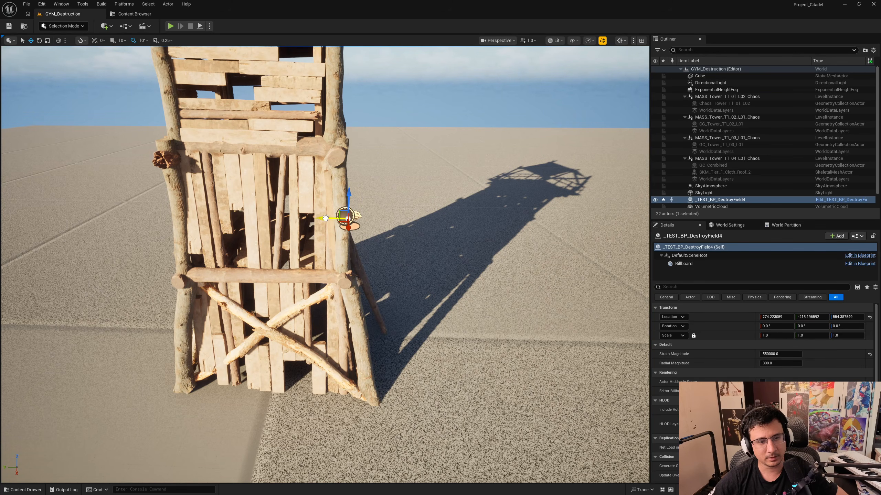
left_click_drag(325, 218, 321, 218)
- Replay the destruction with the repositioned destroy field, view the rubble from near and far, and stop the session
key("s")
key("d")
right_click_drag(322, 218, 303, 191)
left_click(170, 26)
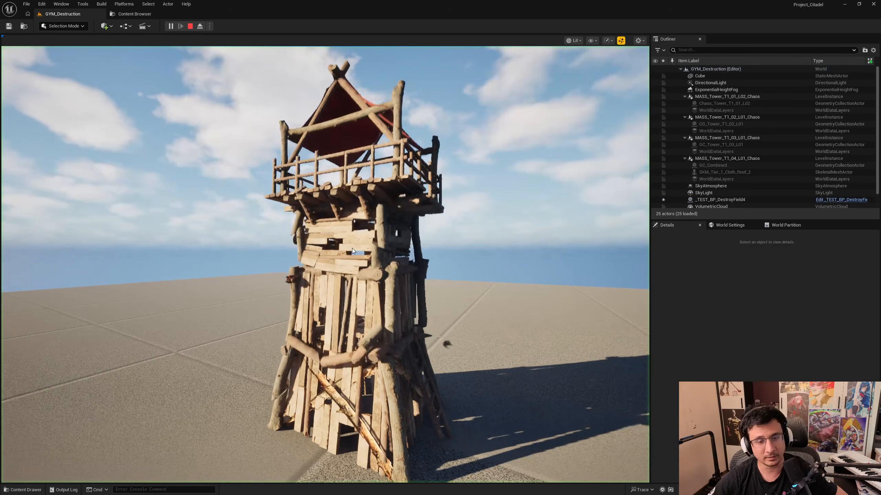
key("s")
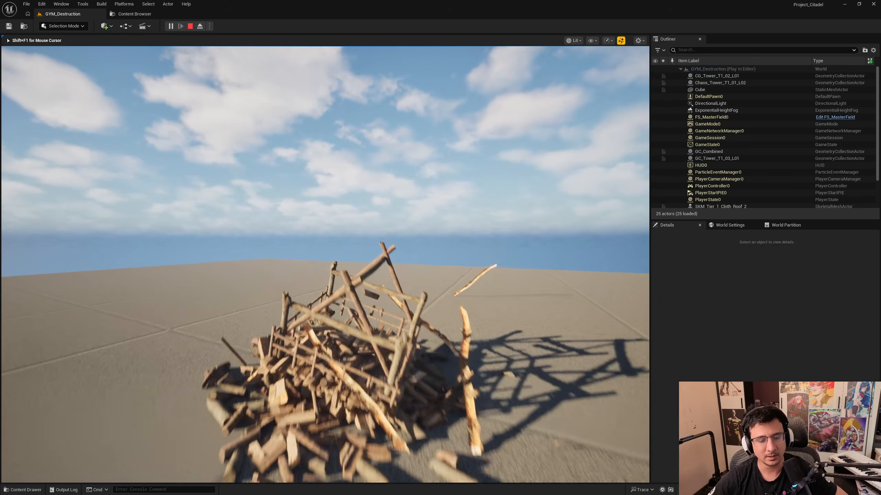
key("w")
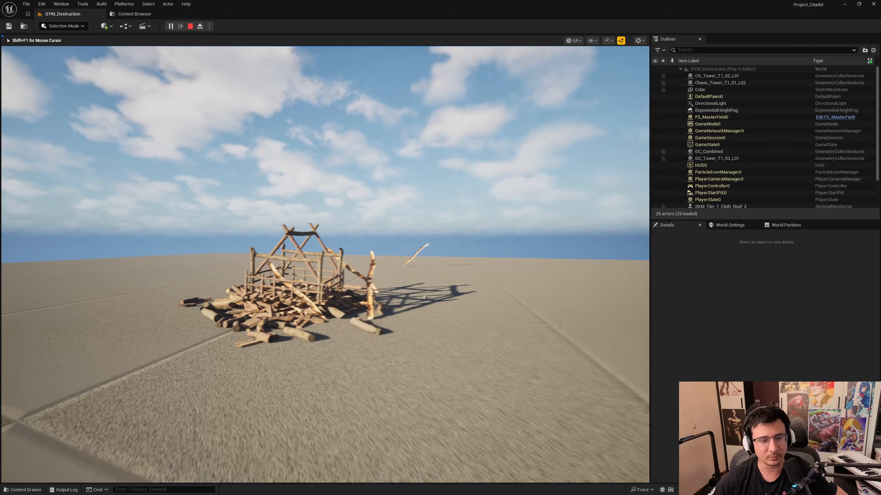
key("Escape")
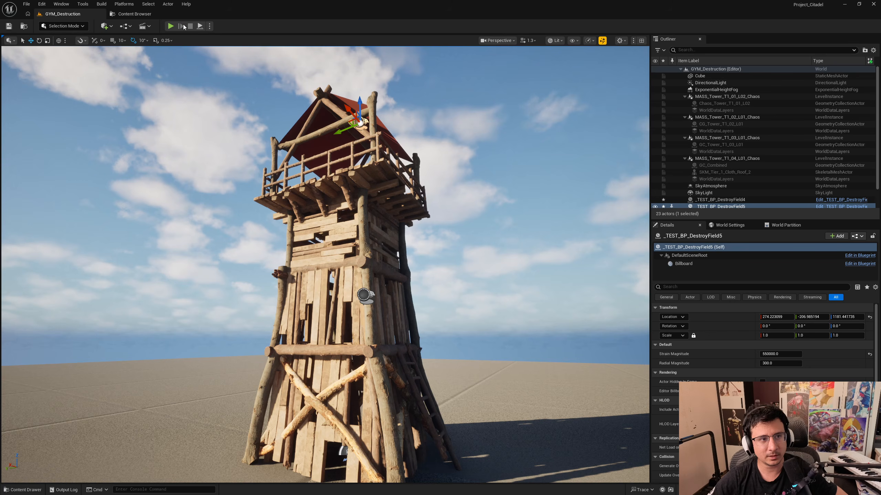
- Play the destruction with the additional _TEST_BP_DestroyField5 at the roof and inspect the broken roof frame and debris
left_click(170, 27)
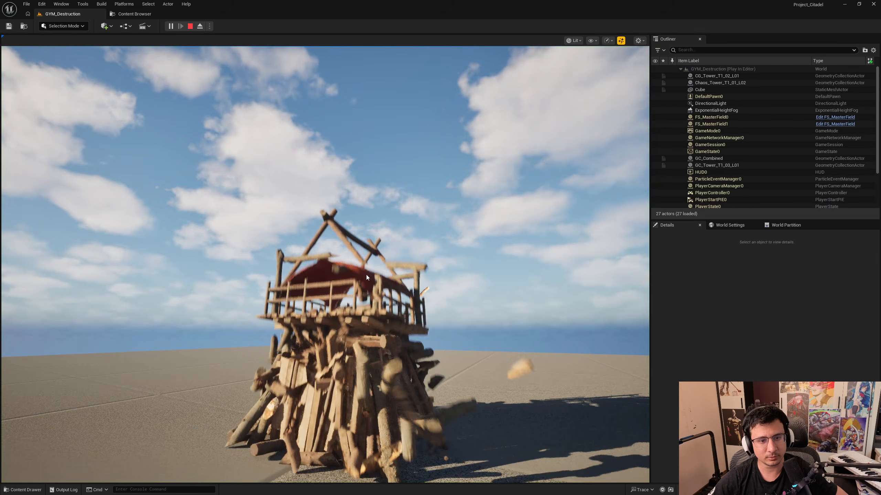
left_click(370, 355)
key("w")
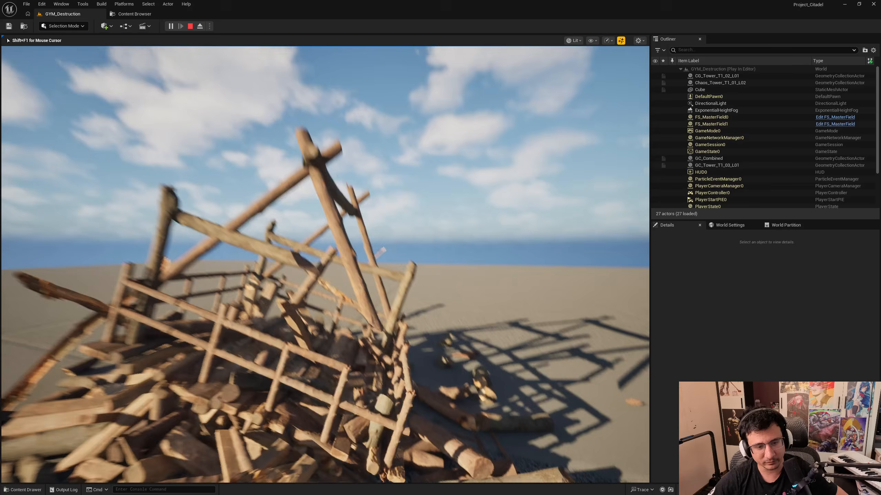
key("s")
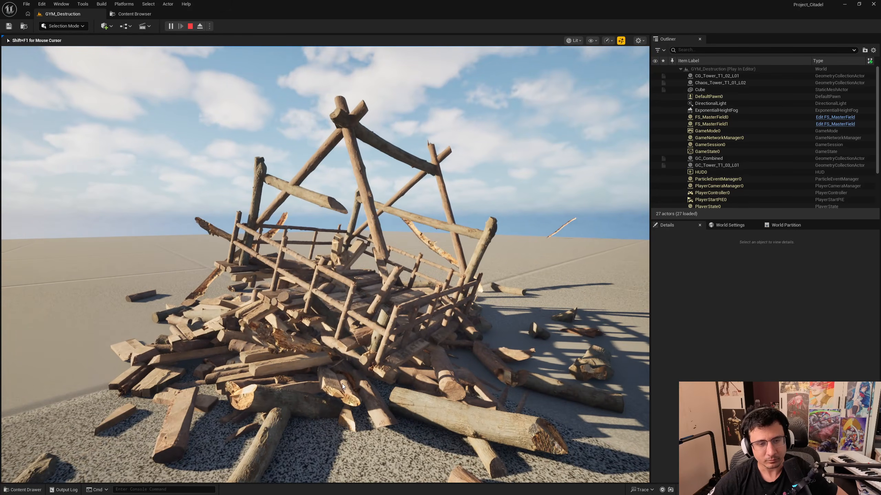
- Restart the GYM_Destruction play session from above the tower, inspect the rubble up close and from afar, and stop the session
key("Escape")
key("f")
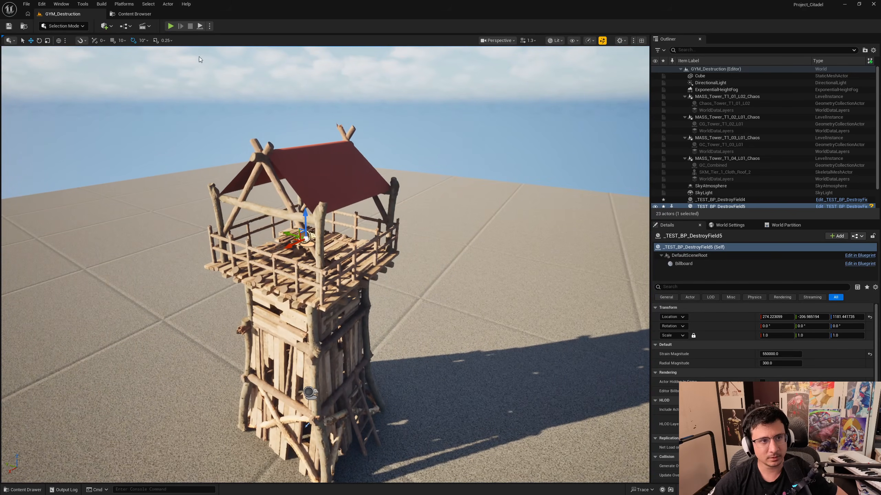
left_click(171, 27)
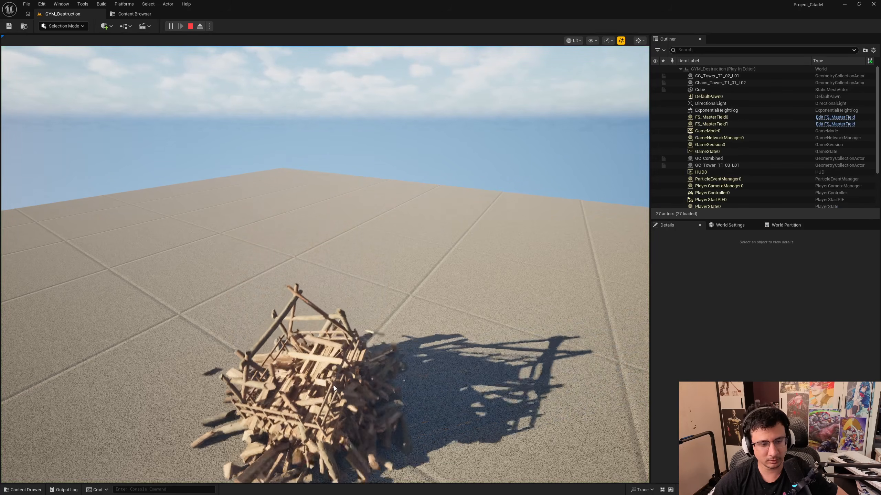
left_click(338, 399)
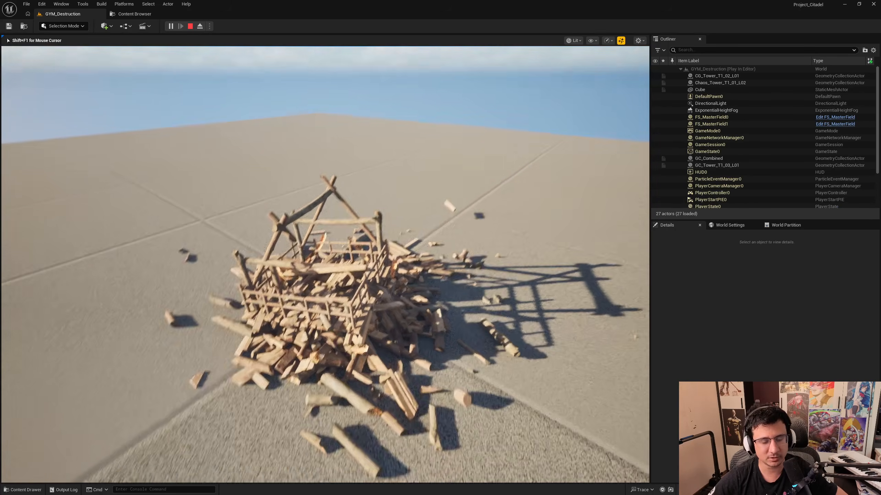
key("w")
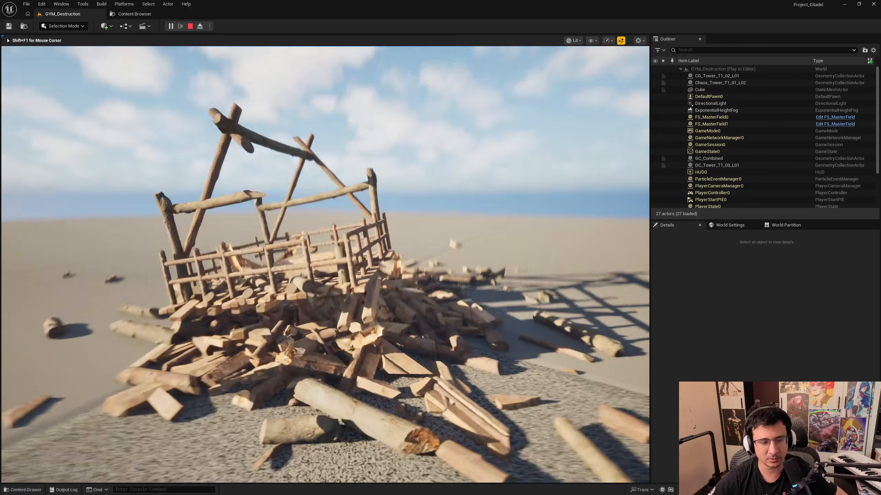
key("w")
key("s")
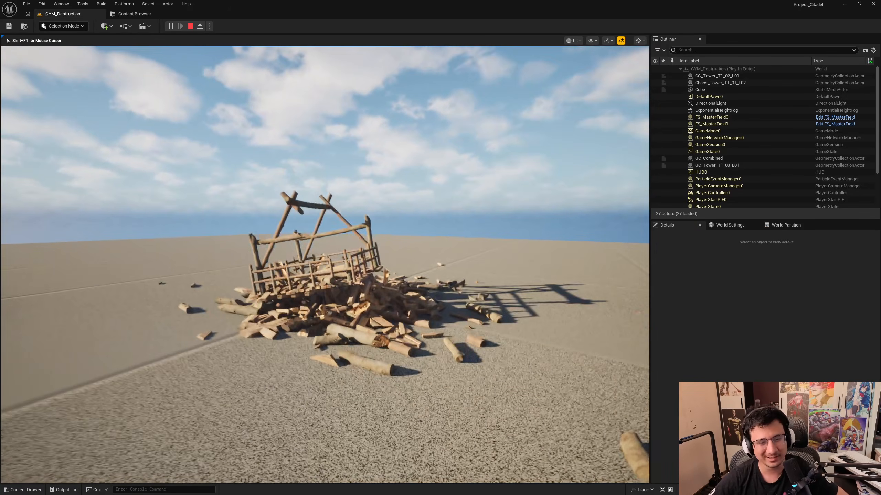
key("w")
key("Escape")
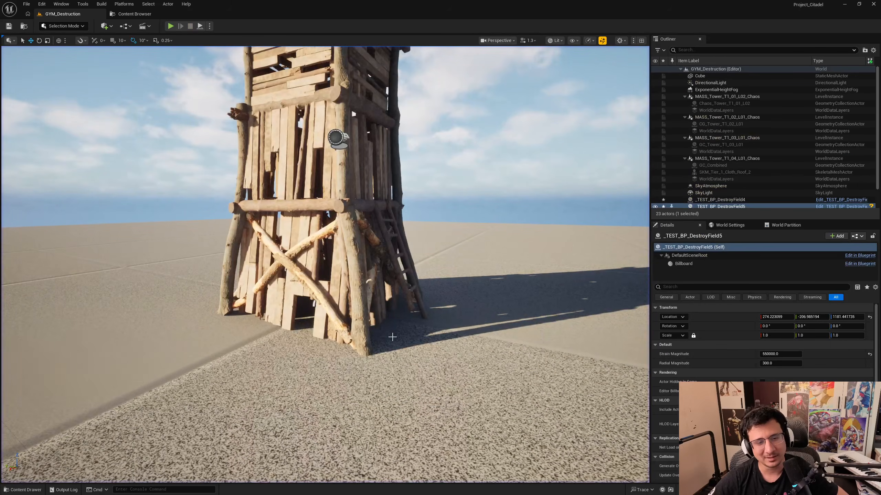
- Examine the intact tower from several sides and heights, and select its MASS_Tower_T1_01_L02_Chaos base level instance
right_click_drag(390, 337, 390, 277)
key("s")
key("s")
mouse_move(379, 323)
right_mouse_down()
mouse_move(390, 333)
mouse_move(360, 312)
mouse_move(392, 319)
mouse_move(391, 338)
mouse_move(384, 315)
mouse_move(369, 317)
mouse_move(376, 325)
right_mouse_up()
key("w")
key("Escape")
key("a")
key("e")
key("d")
key("e")
key("w")
key("q")
right_click_drag(328, 354, 335, 345)
key("a")
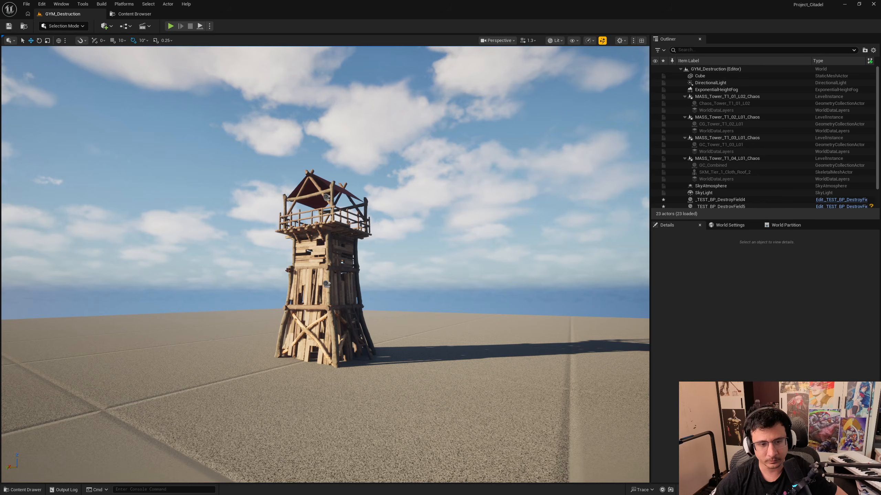
key("a")
right_click_drag(325, 264, 434, 295)
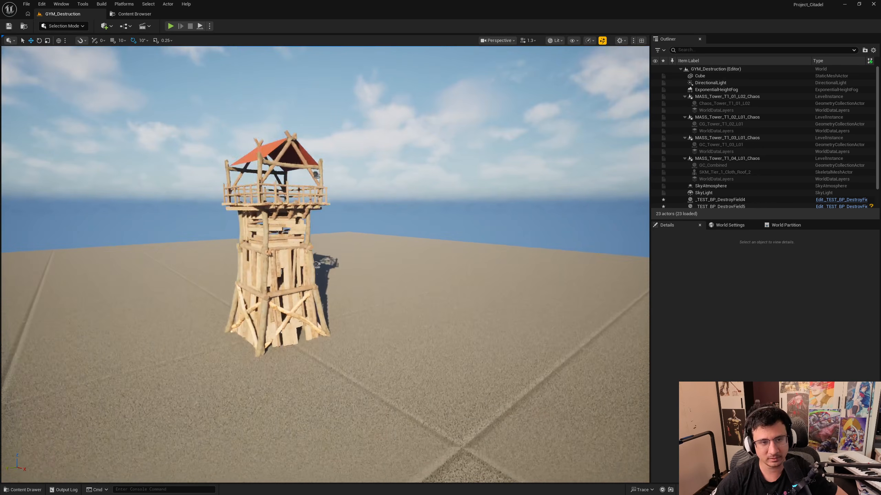
key("e")
right_click_drag(357, 278, 357, 296)
key("w")
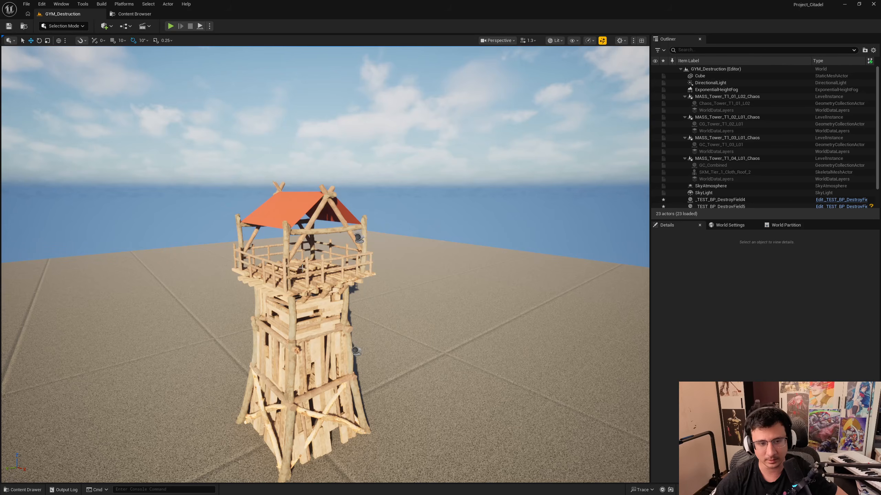
left_click(316, 281)
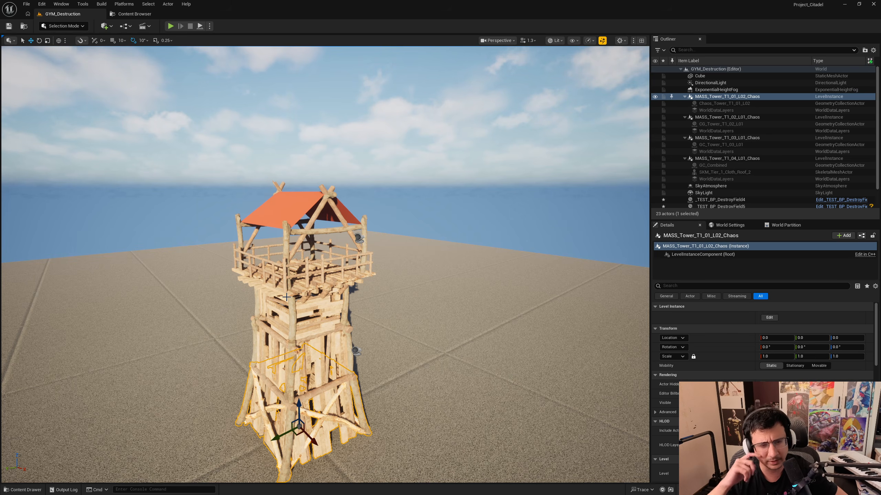
- Simulate the level with the view above the cloth roof, look over the tower and end the simulation
mouse_move(328, 324)
right_mouse_down()
mouse_move(312, 301)
mouse_move(277, 364)
mouse_move(275, 342)
mouse_move(243, 343)
mouse_move(234, 331)
mouse_move(336, 322)
right_mouse_up()
key("w")
key("d")
key("e")
scroll(276, 342, "down", 2)
key("d")
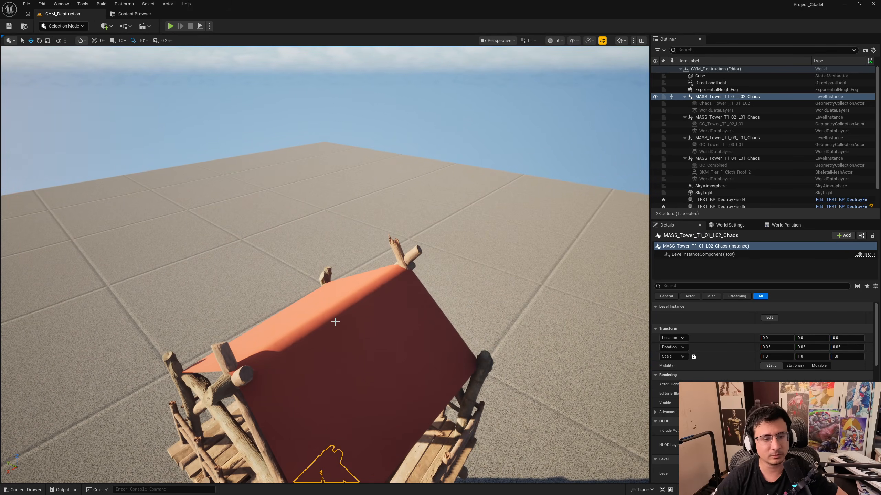
scroll(335, 322, "down", 5)
left_click(210, 27)
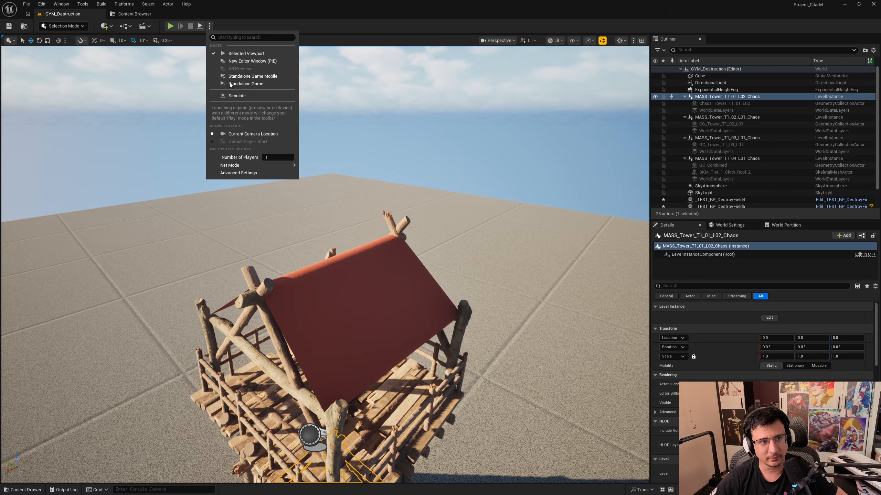
left_click(235, 96)
right_click_drag(321, 278, 326, 267)
right_click_drag(366, 298, 366, 290)
key("q")
key("a")
key("Escape")
key("Escape")
key("s")
right_click_drag(235, 144, 234, 142)
key("w")
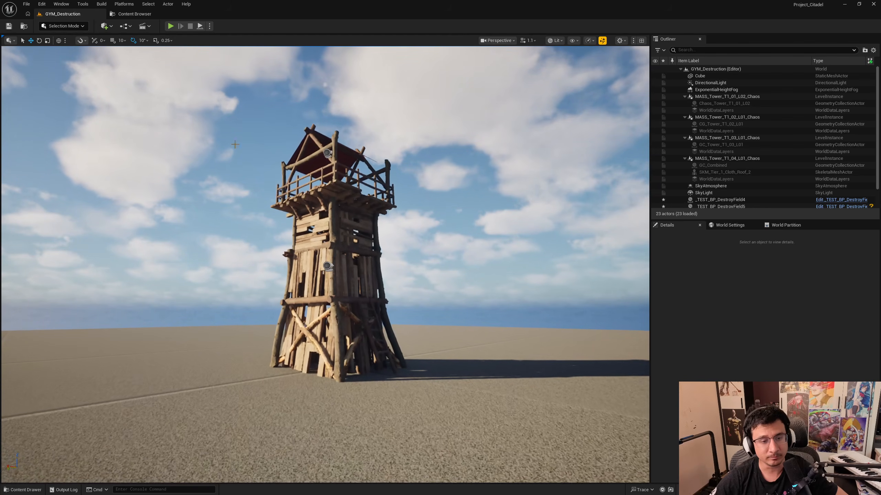
left_click(30, 6)
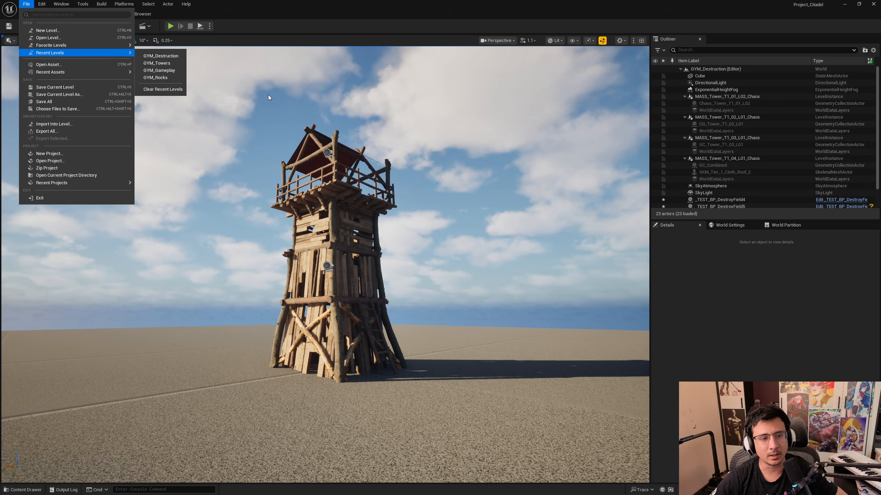
mouse_move(305, 226)
right_mouse_down()
mouse_move(322, 231)
mouse_move(304, 231)
mouse_move(304, 216)
mouse_move(305, 226)
right_mouse_up()
key("w")
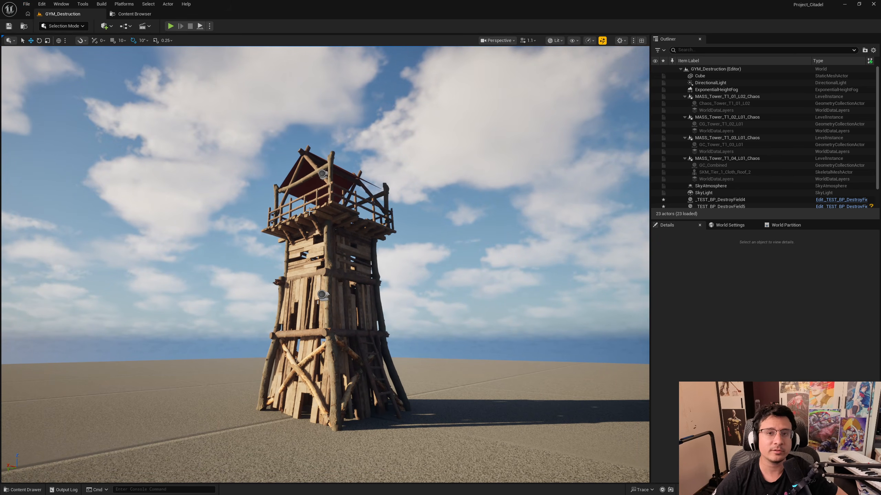